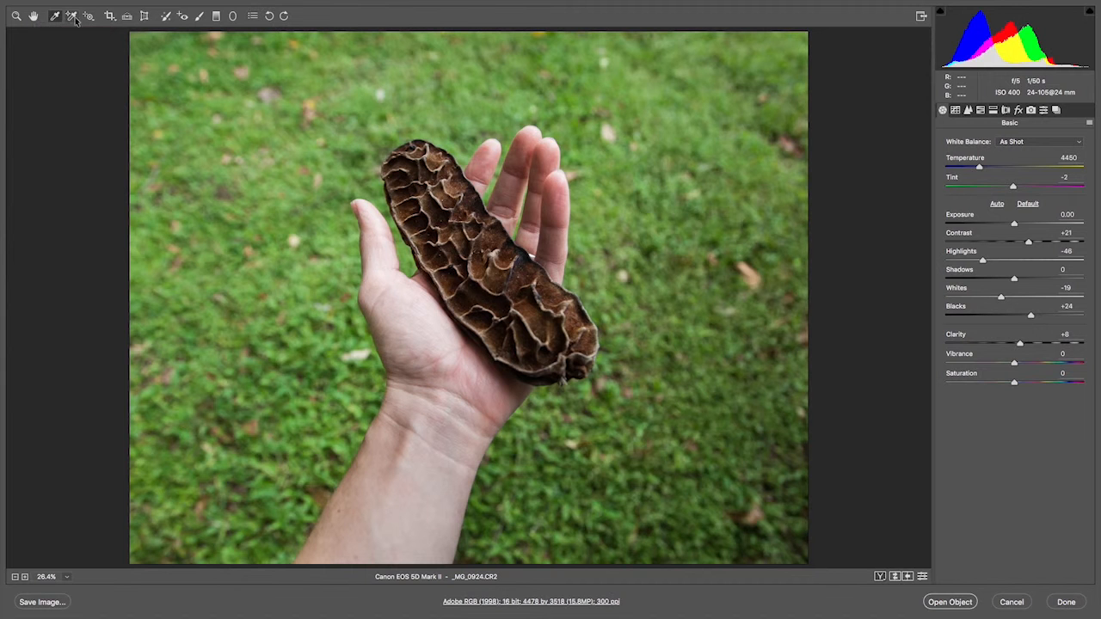
Step: Place color samplers on the upper grass, the palm and the pod's dark lower edge, and clear them all
click(73, 17)
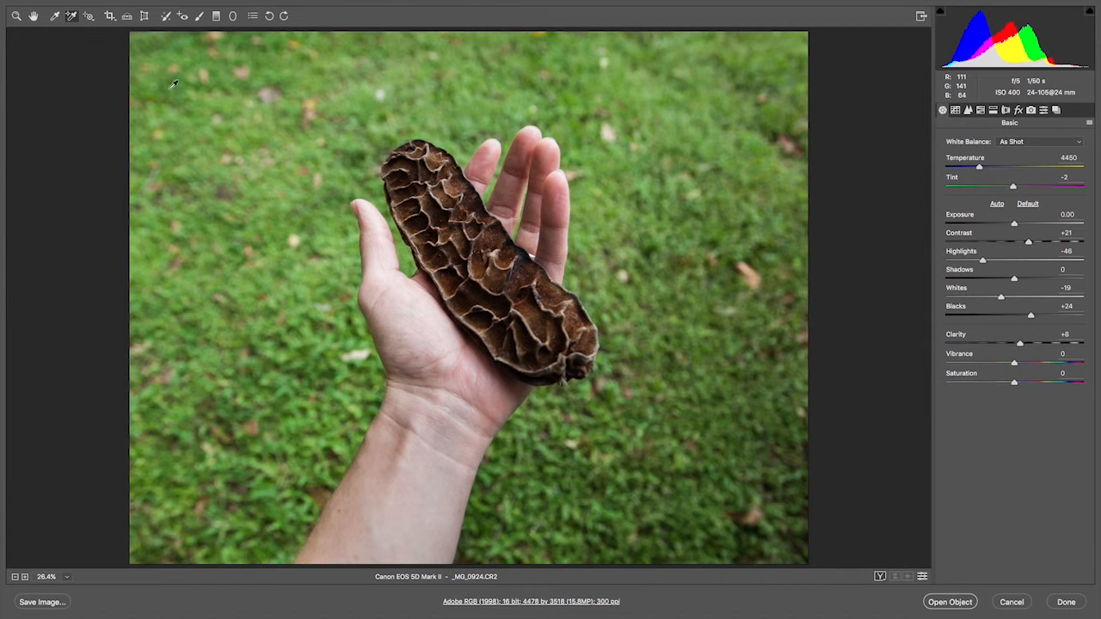
click(203, 95)
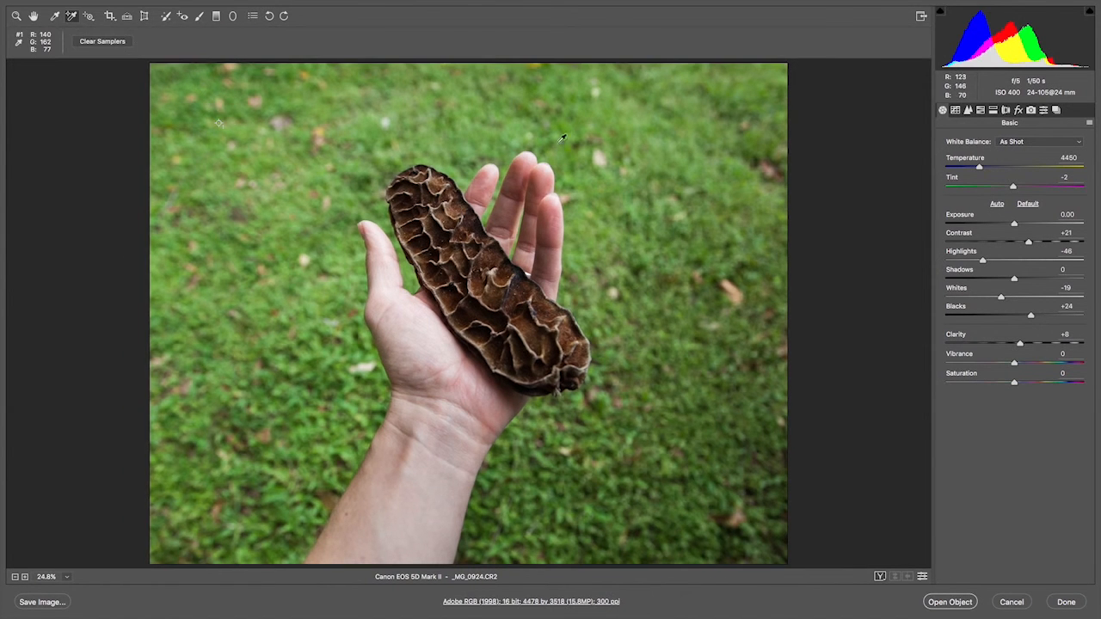
click(397, 306)
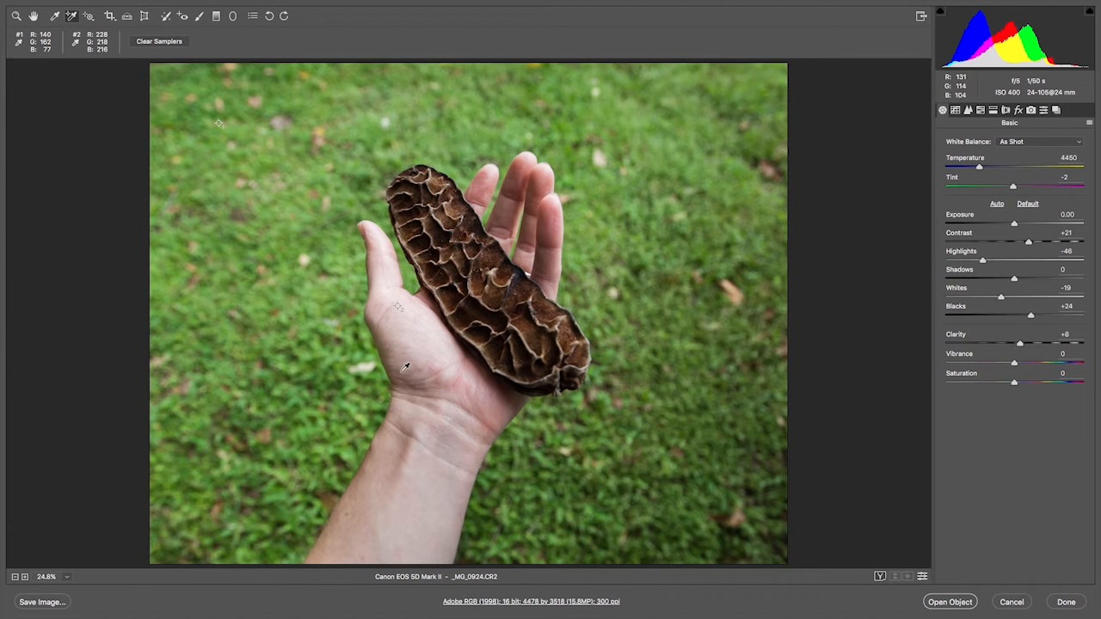
click(545, 388)
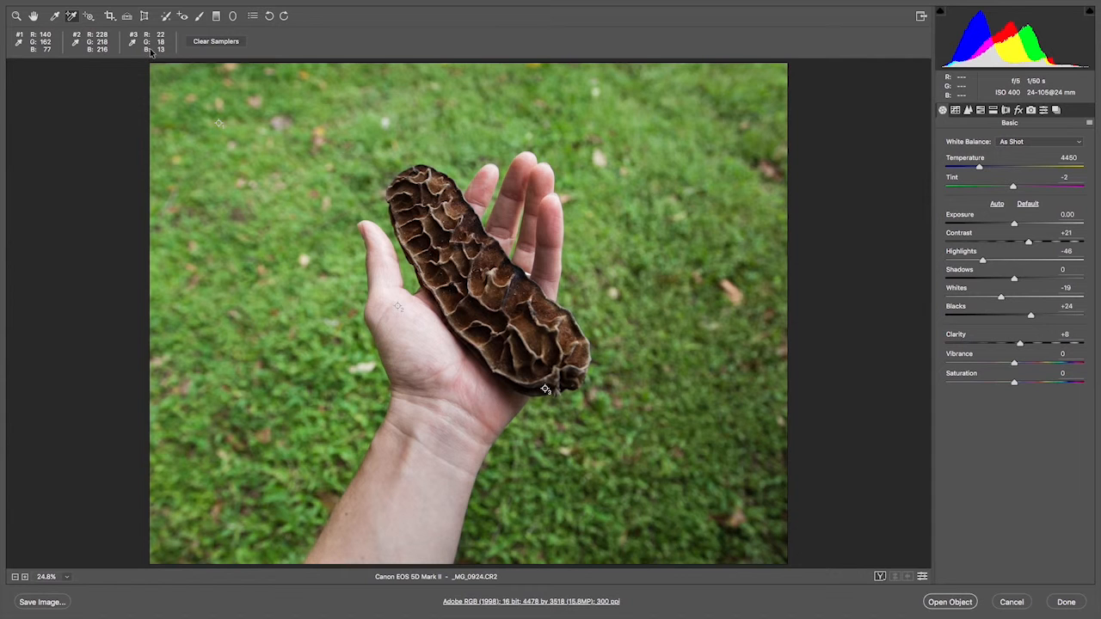
click(210, 43)
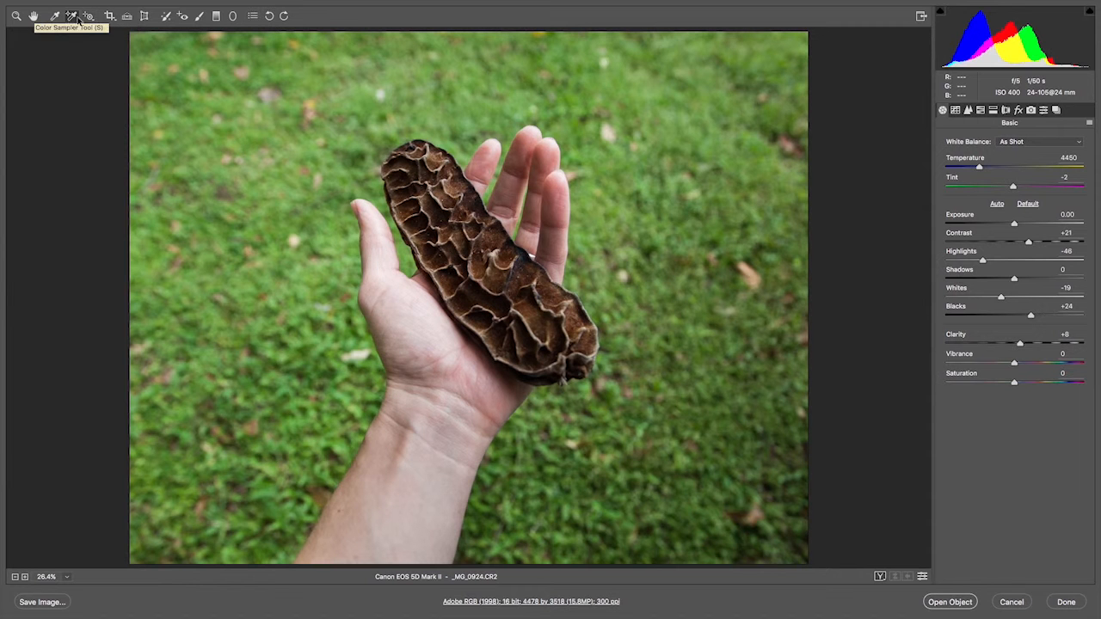
Step: Place color samplers on the pod's upper part, the base of the thumb and the nearby grass, and clear them all
click(431, 196)
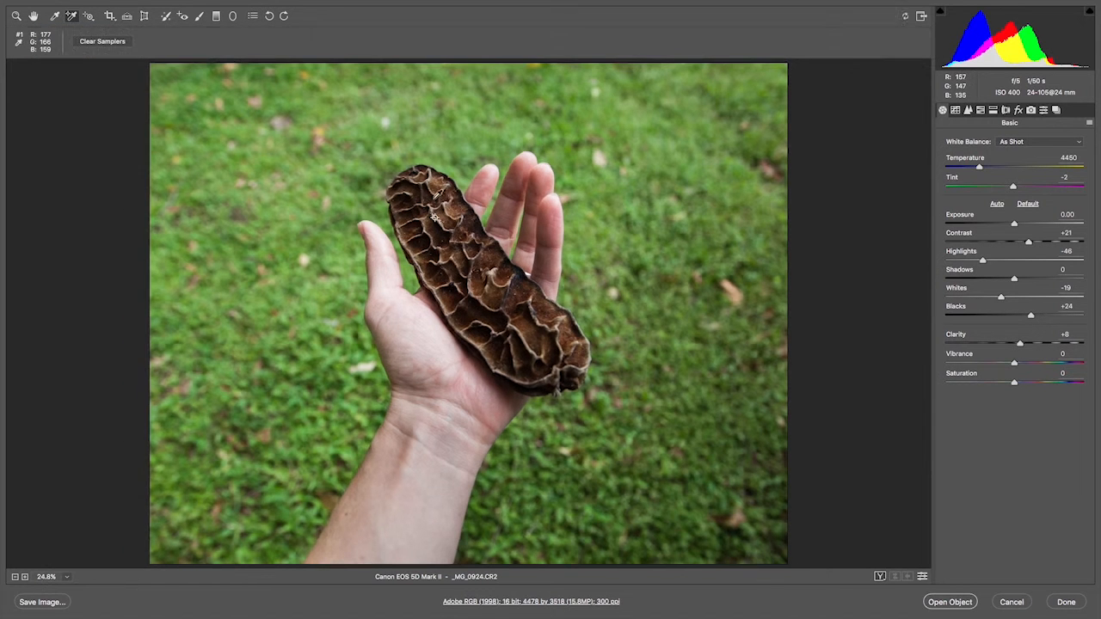
click(384, 281)
click(268, 215)
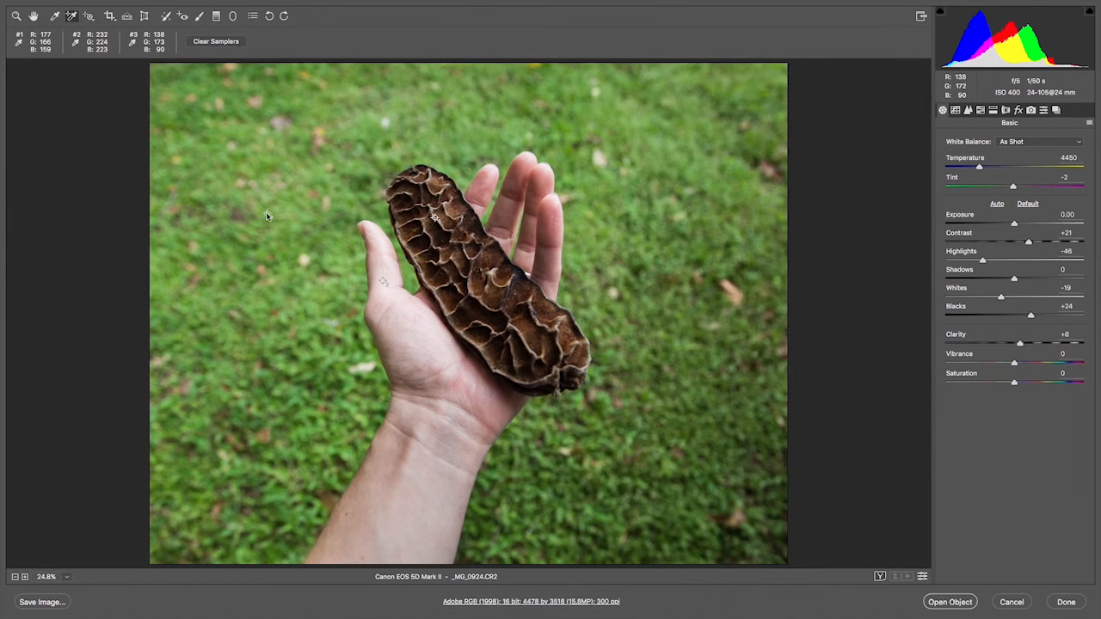
click(218, 43)
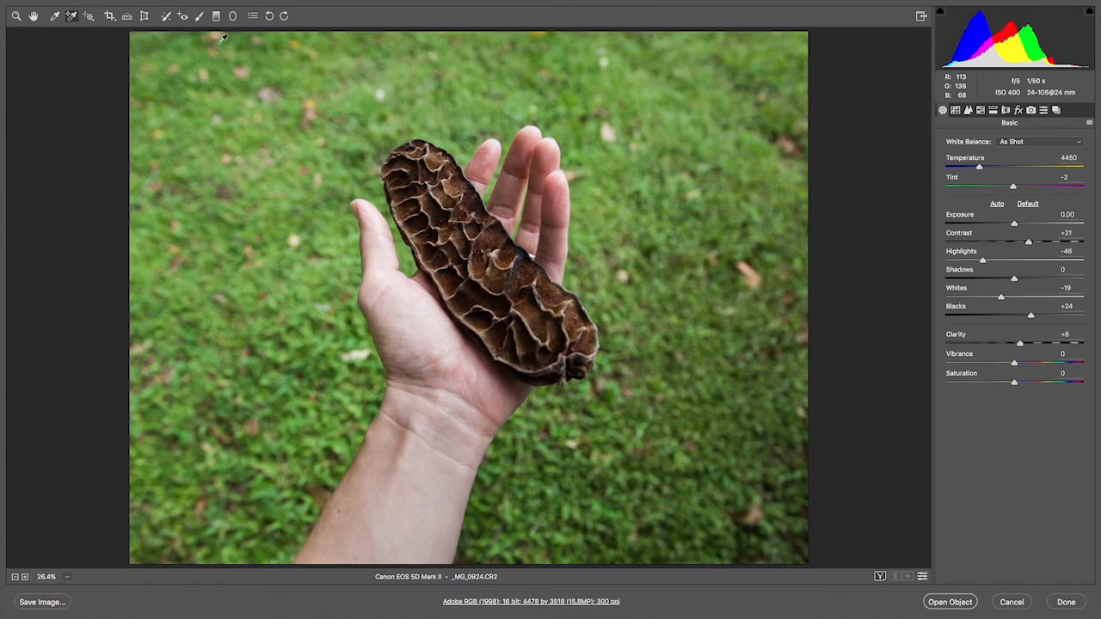
Step: Darken the darker grass tones and strongly brighten the lighter ones directly on the photo with the Targeted Adjustment tool's Parametric Curve
click(90, 17)
mouse_move(379, 235)
mouse_down()
mouse_move(385, 301)
mouse_move(380, 235)
mouse_up()
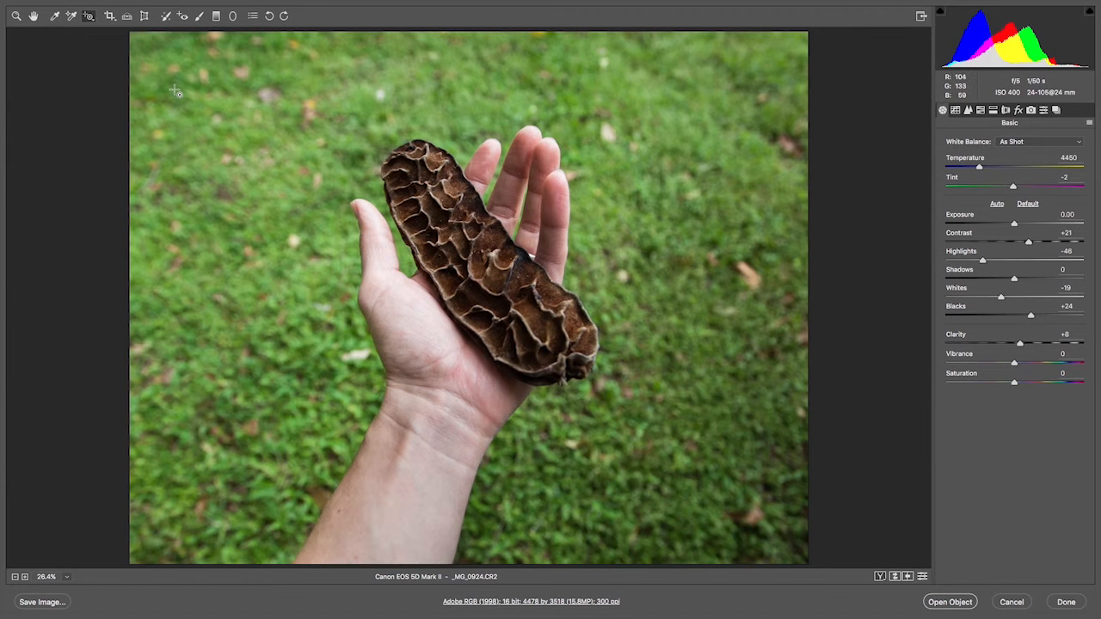
drag(647, 255, 638, 297)
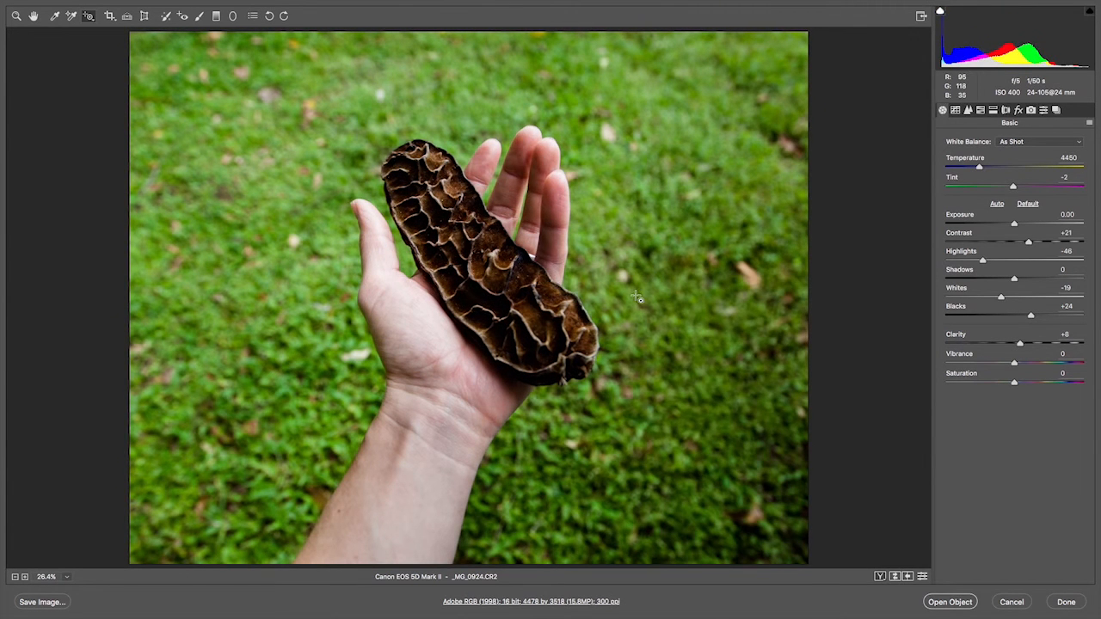
drag(608, 222, 609, 174)
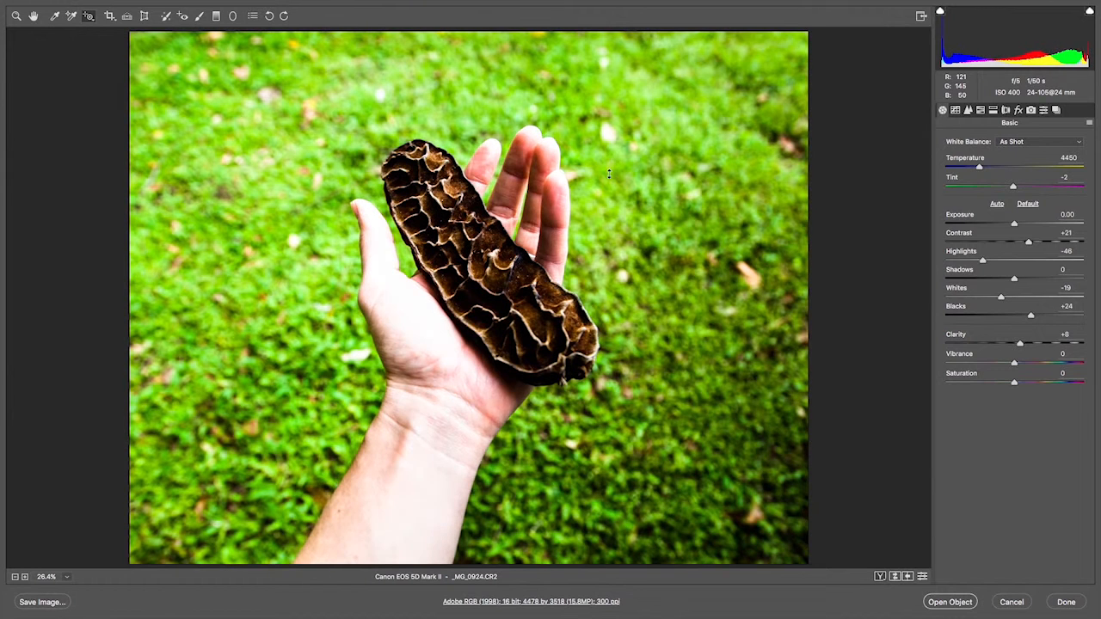
Step: Switch the Targeted Adjustment tool to Saturation and reset all adjustments made to the photo
click(90, 18)
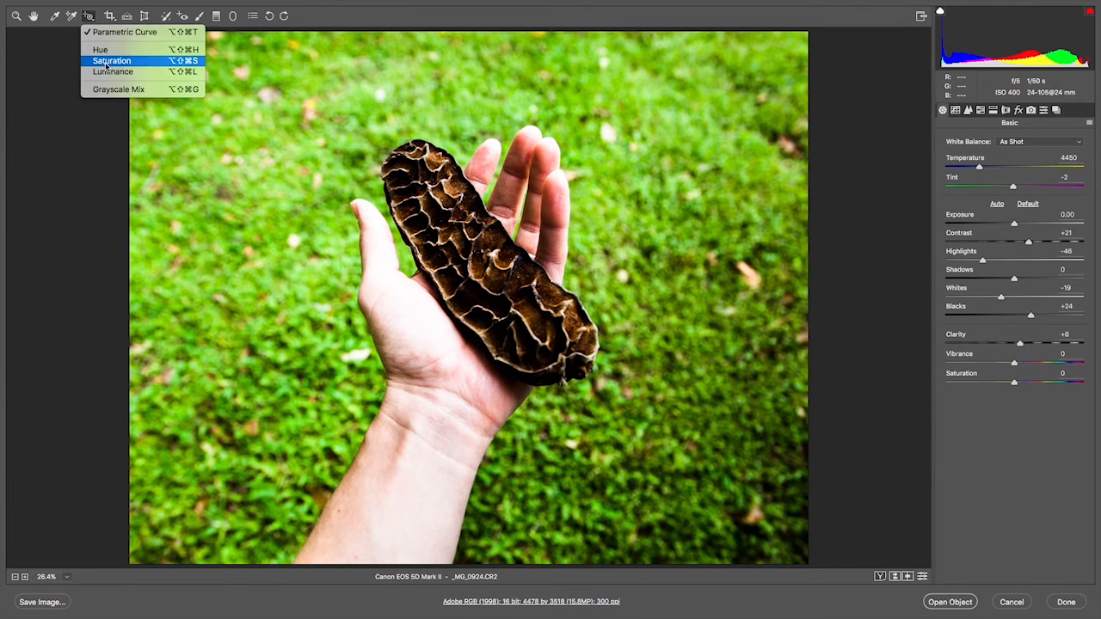
click(112, 65)
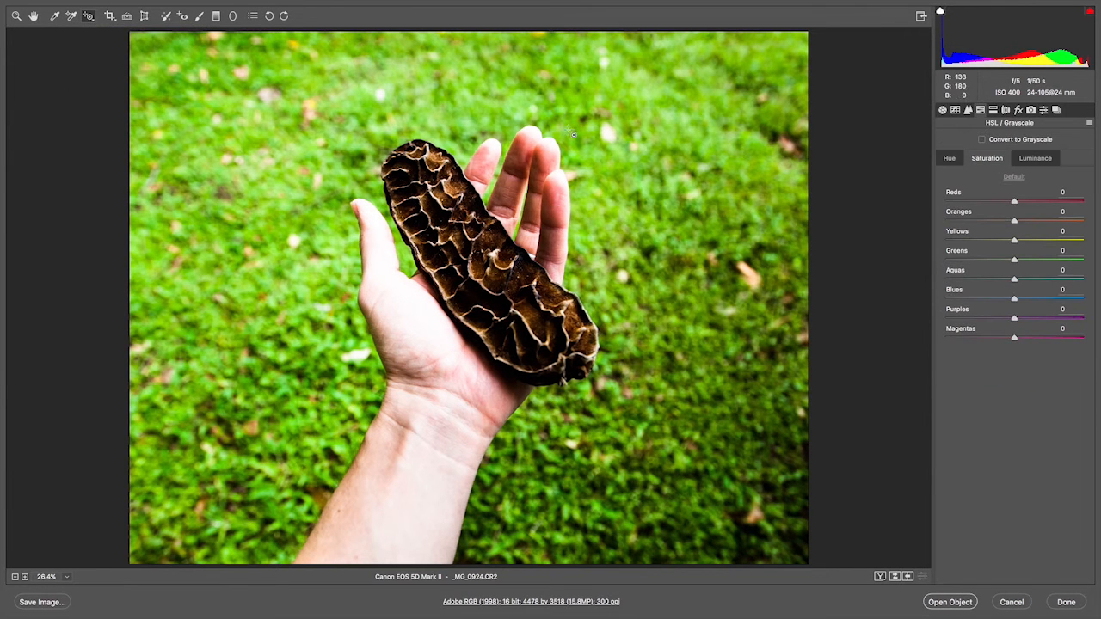
alt+click(1012, 602)
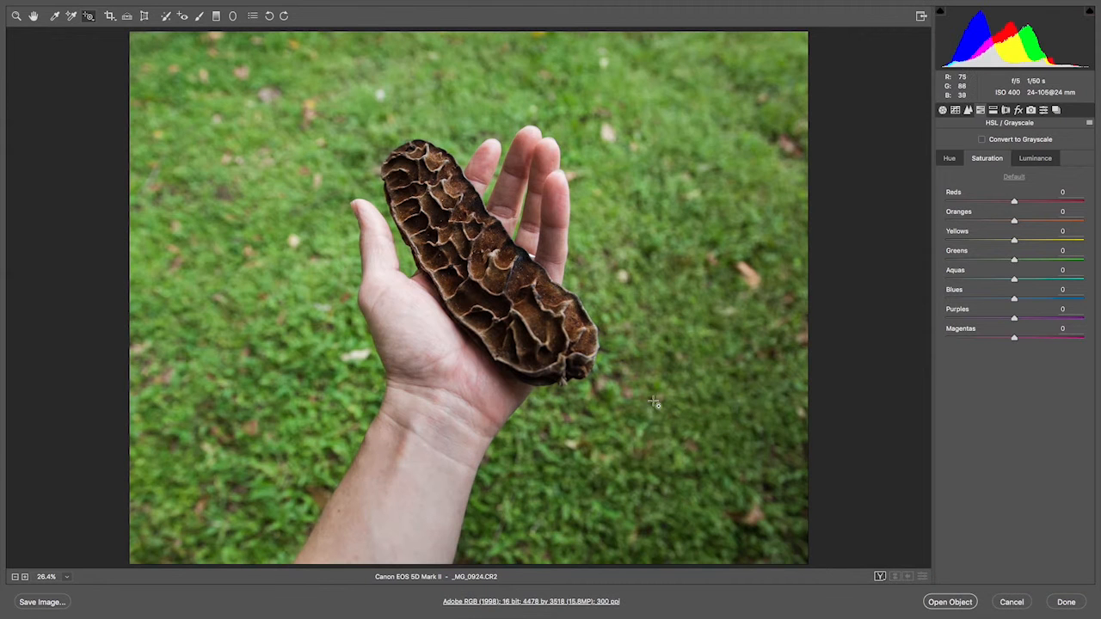
Step: Desaturate the grass to Yellows -78 and Greens -100 with the Targeted Adjustment tool set to Saturation, and reset all adjustments
click(89, 15)
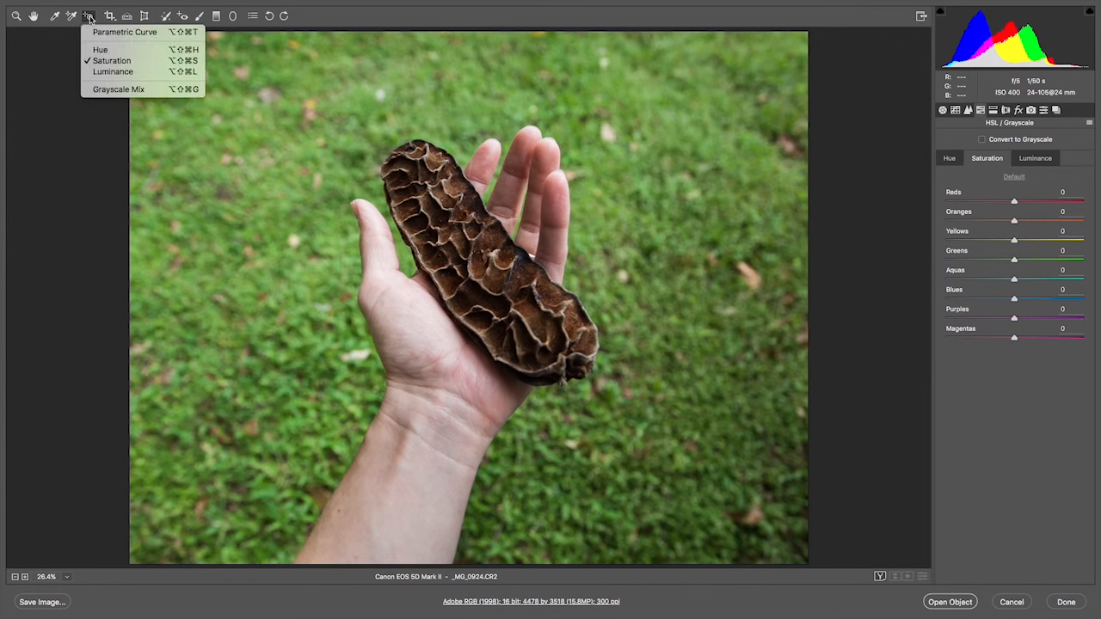
click(112, 64)
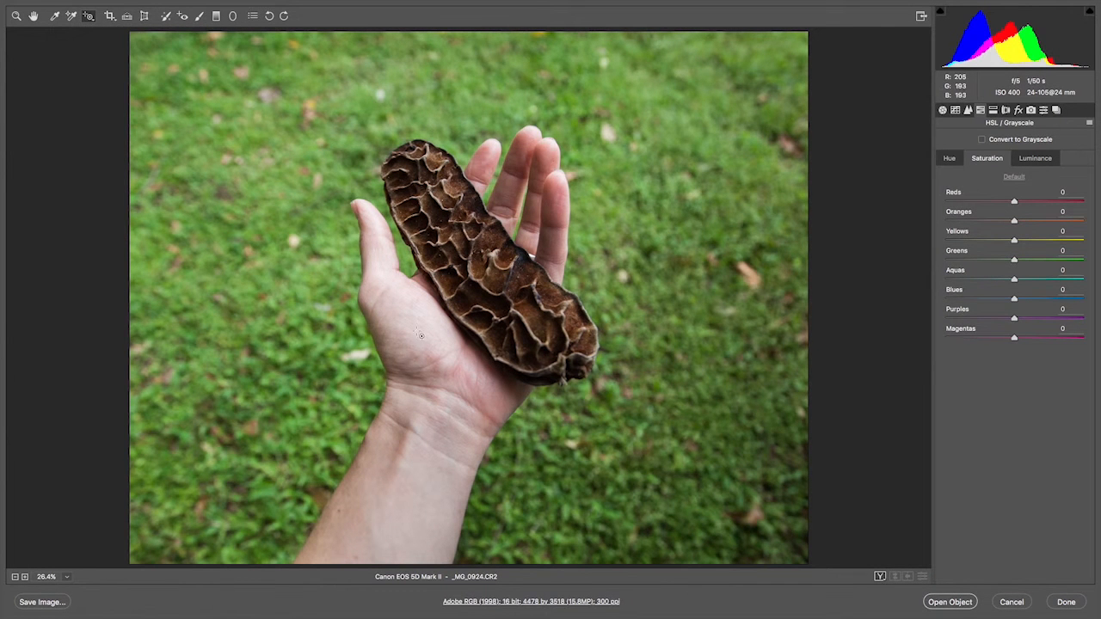
drag(292, 257, 314, 448)
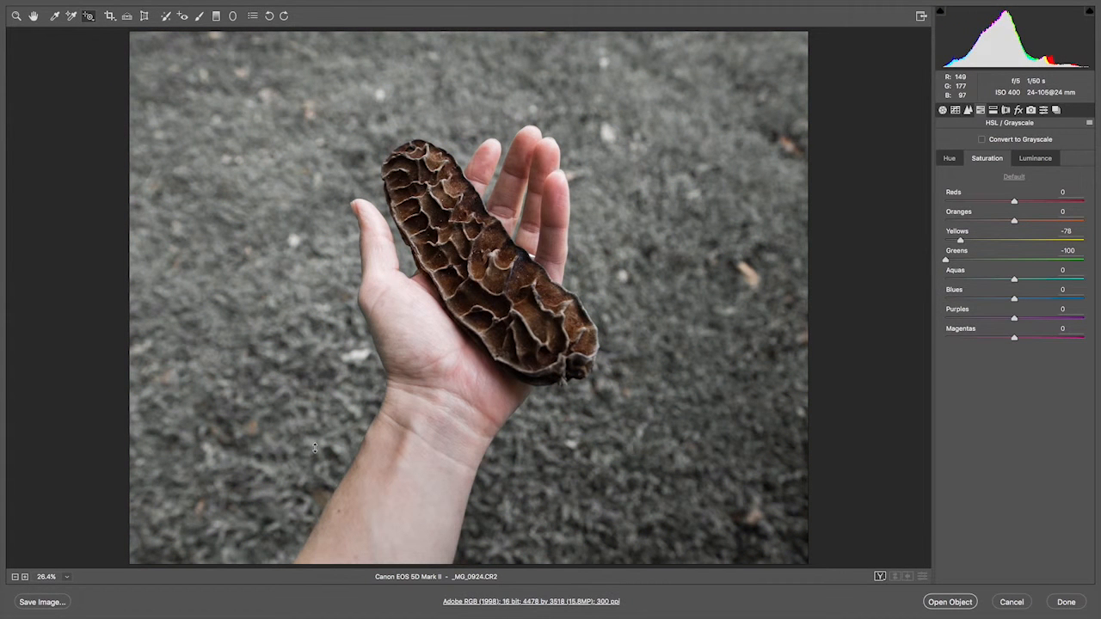
drag(315, 447, 314, 448)
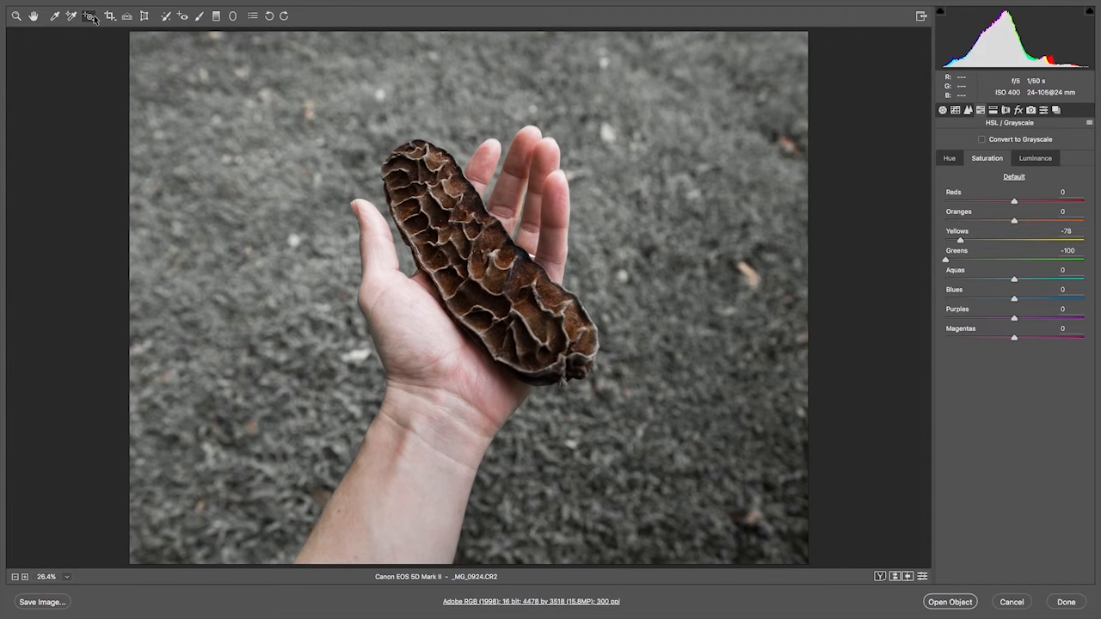
key(alt)
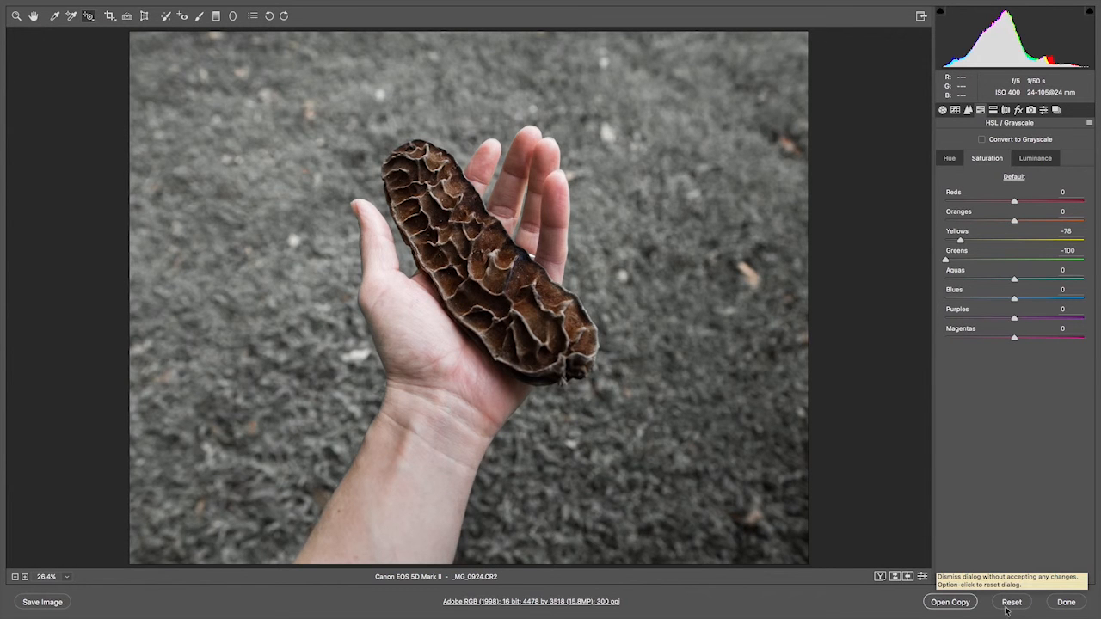
alt+click(1011, 603)
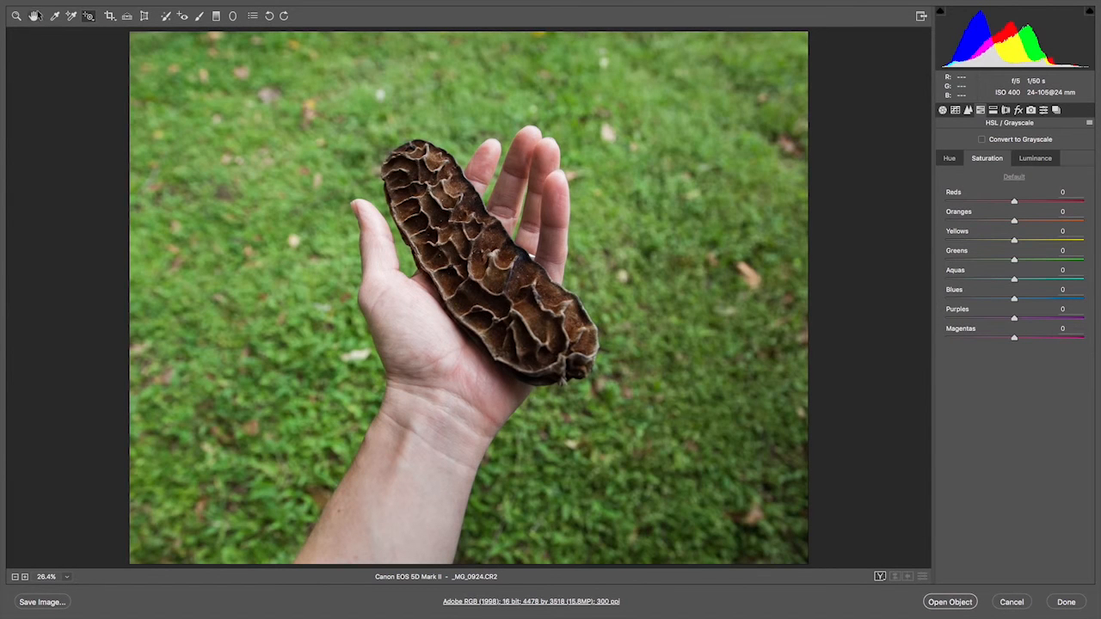
Step: Set the crop ratio to Normal and widen the crop frame toward the photo's left edge to about 4881 by 3507 pixels
click(112, 18)
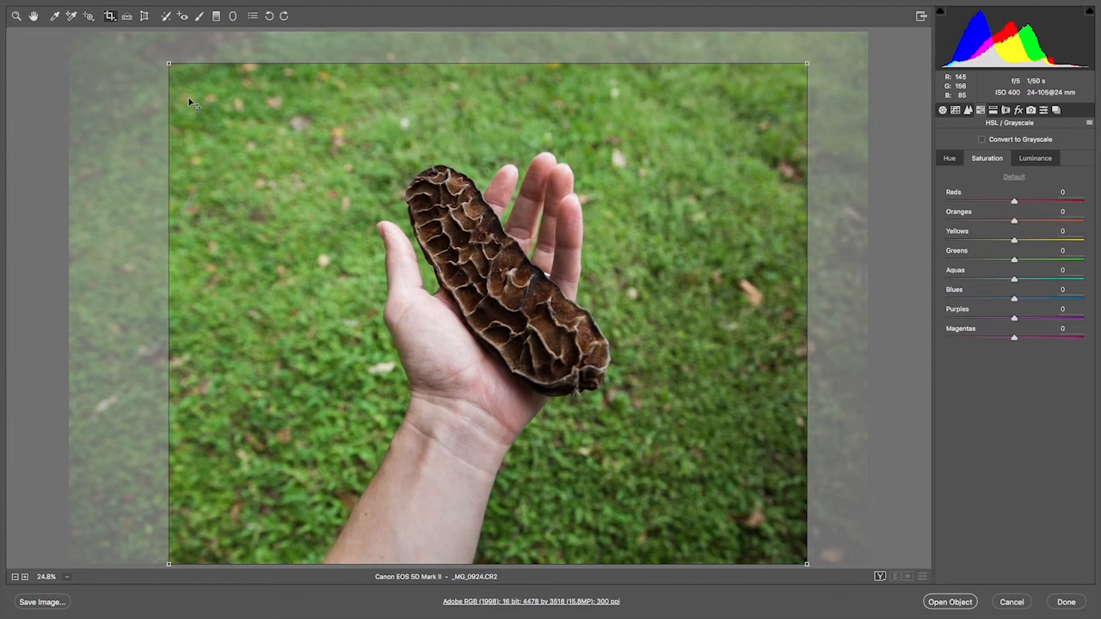
click(111, 17)
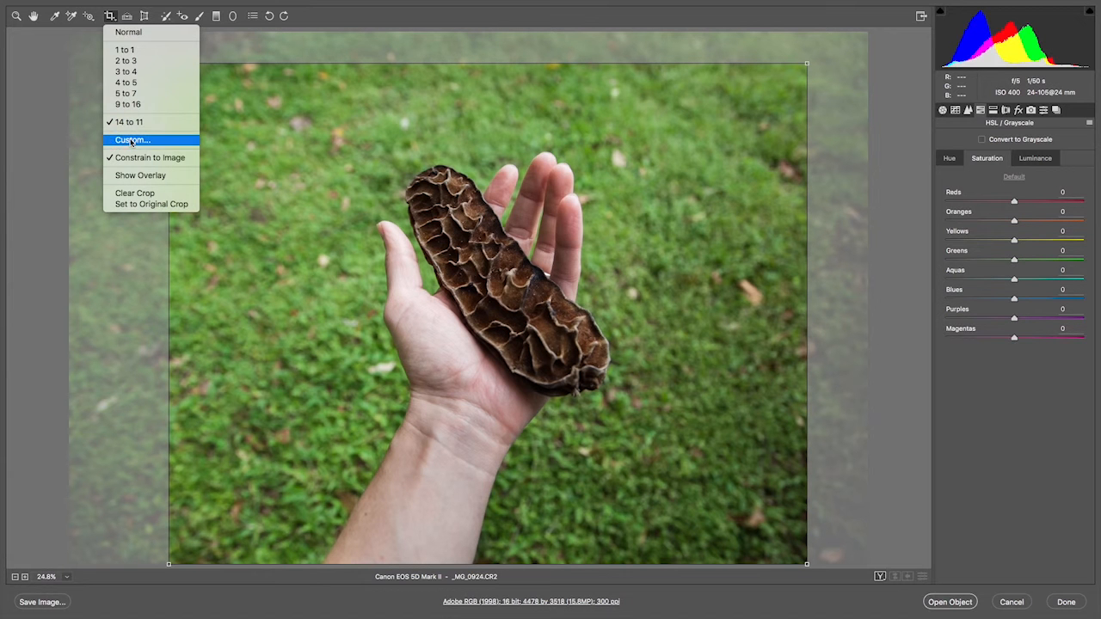
click(138, 33)
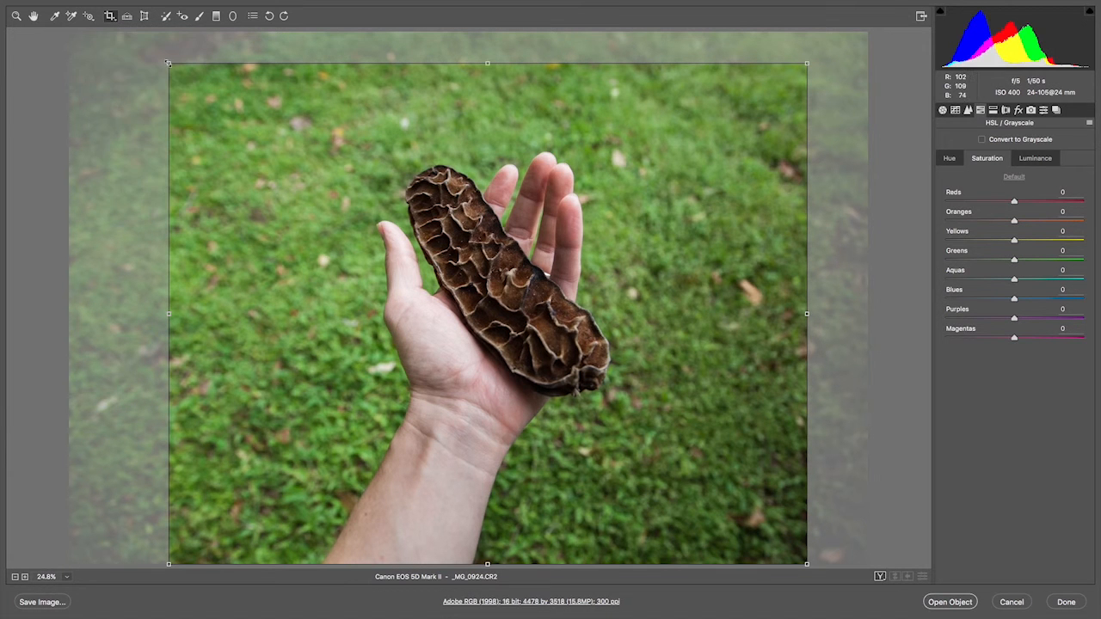
drag(169, 63, 111, 65)
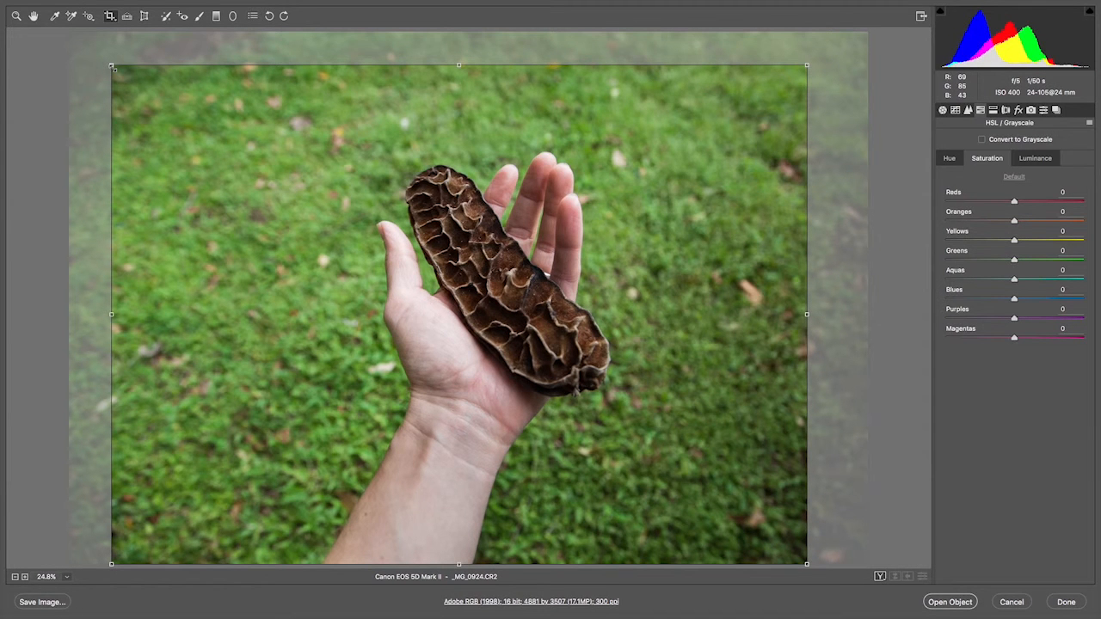
Step: Crop the photo at a 4 to 5 ratio to about 3346 by 2677 pixels, framed around the hand and pod
click(110, 19)
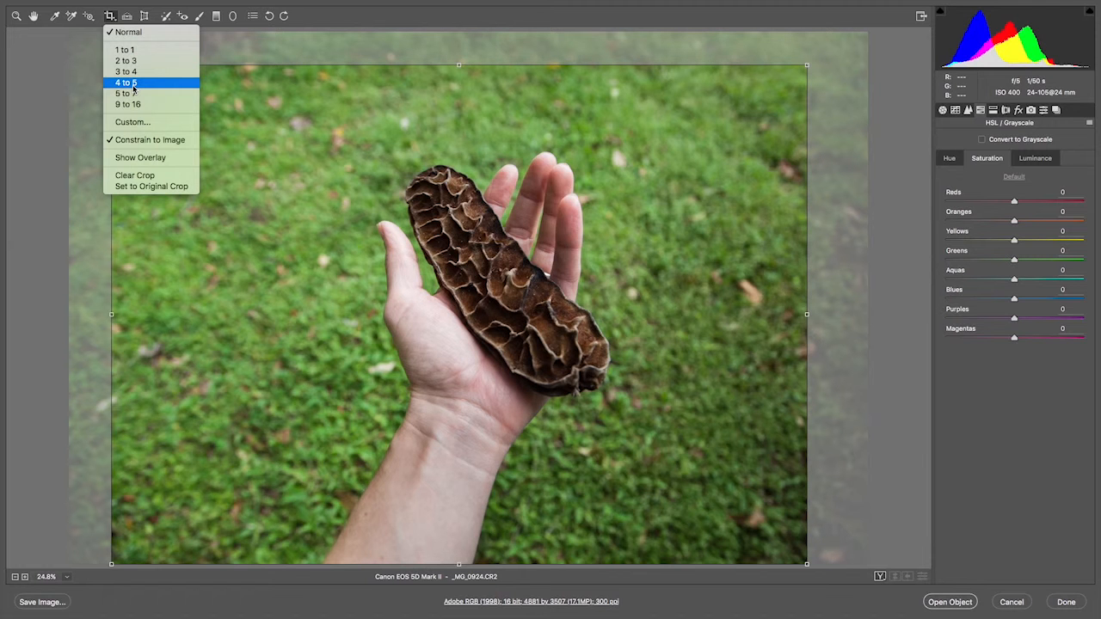
click(133, 83)
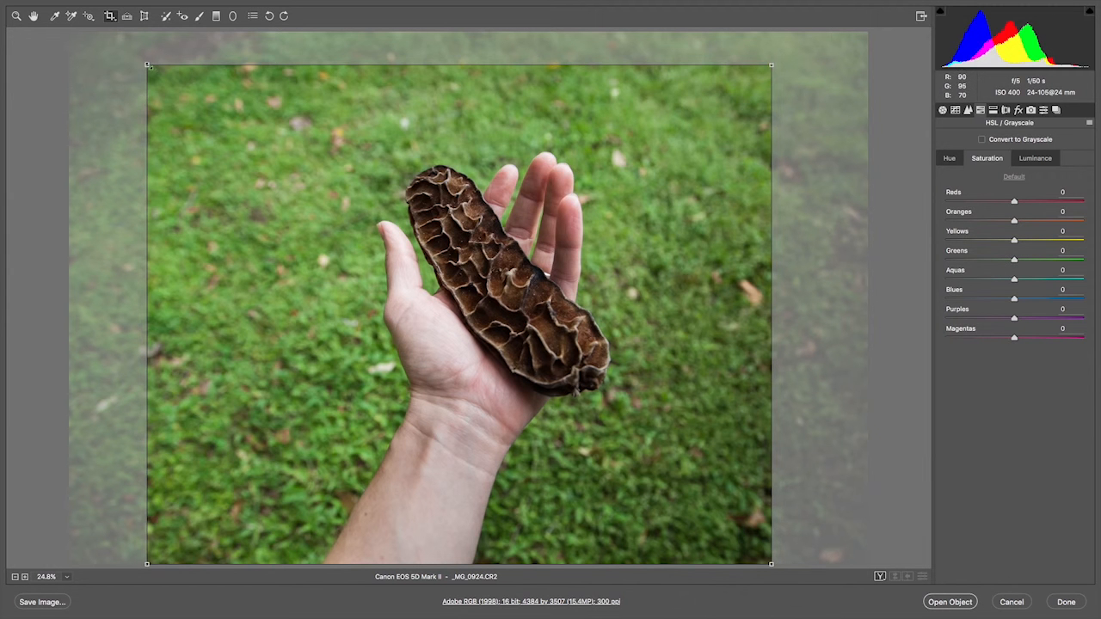
drag(147, 66, 264, 202)
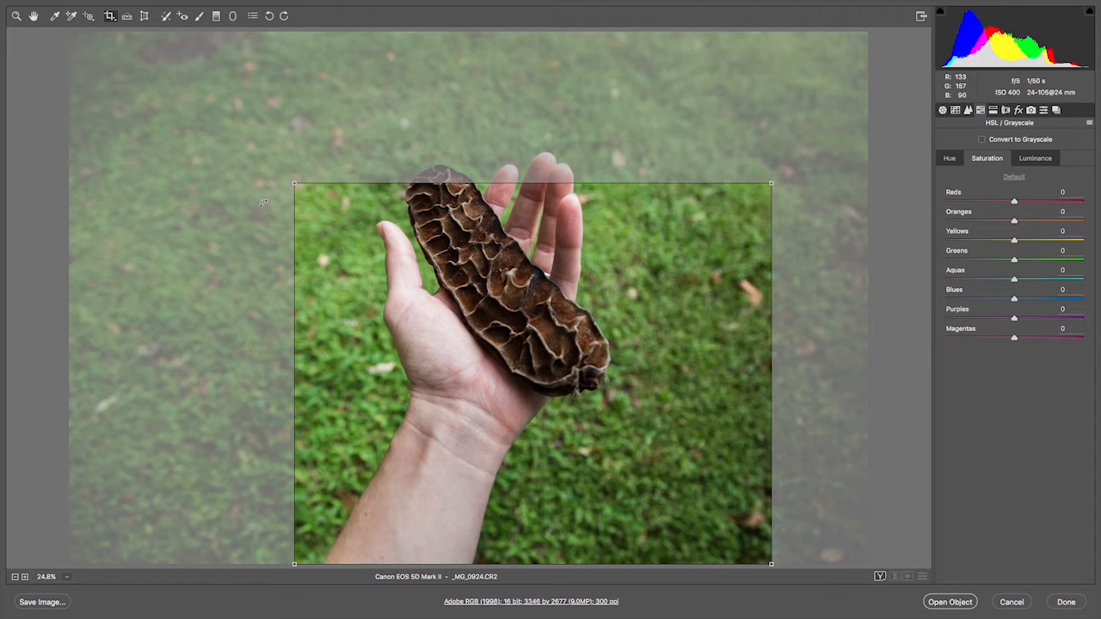
drag(348, 293, 301, 208)
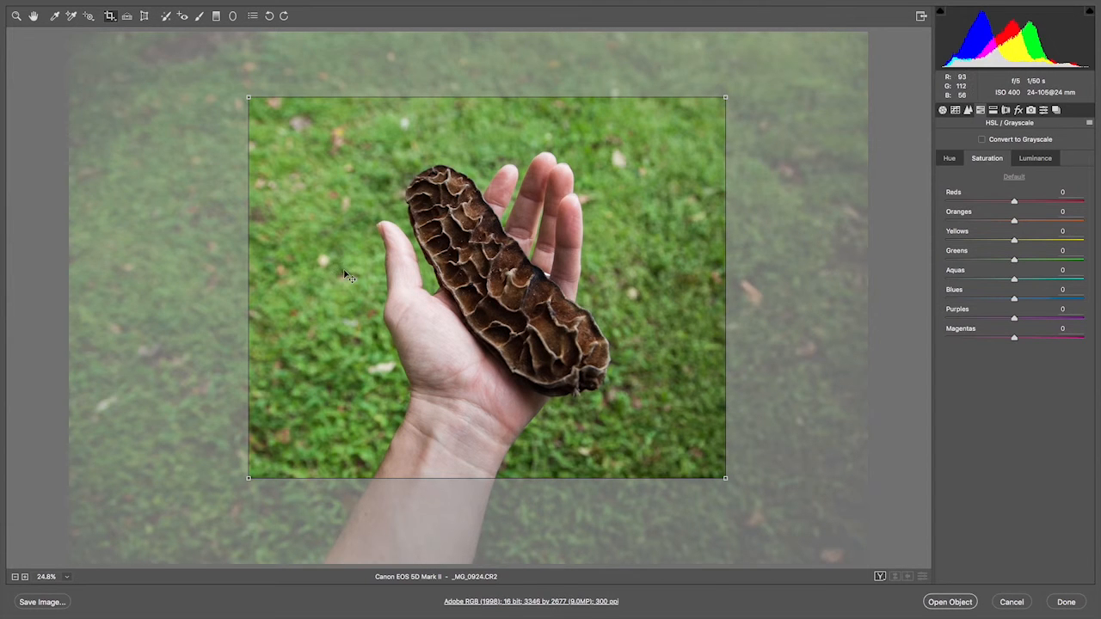
key(Return)
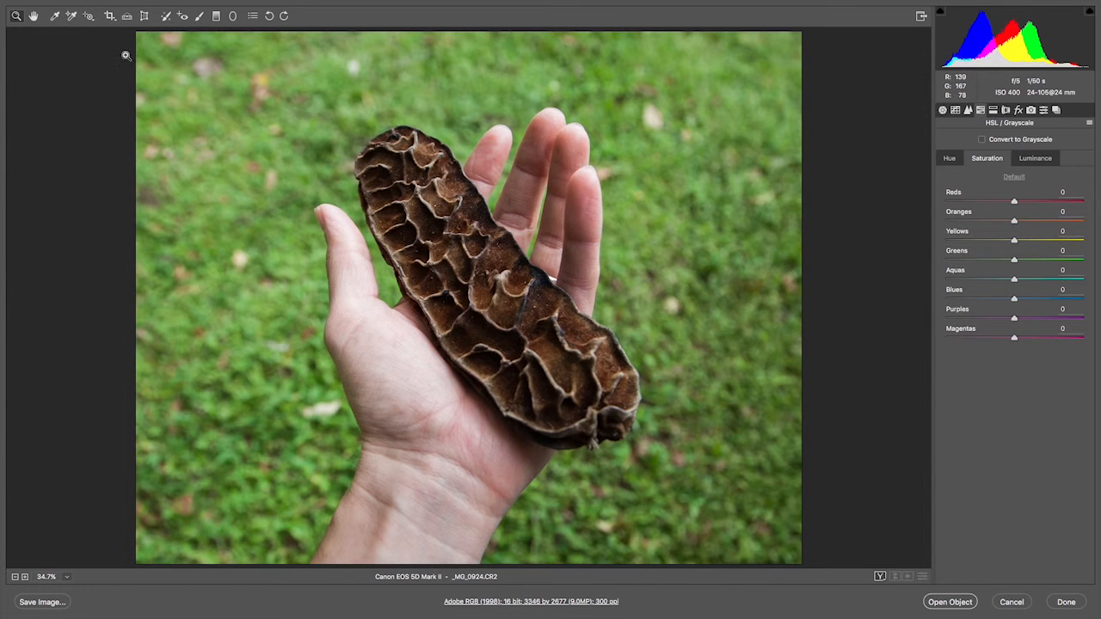
Step: Enlarge the existing crop to about 4328 by 3462 pixels, reposition it around the hand and forearm, and apply it
click(110, 17)
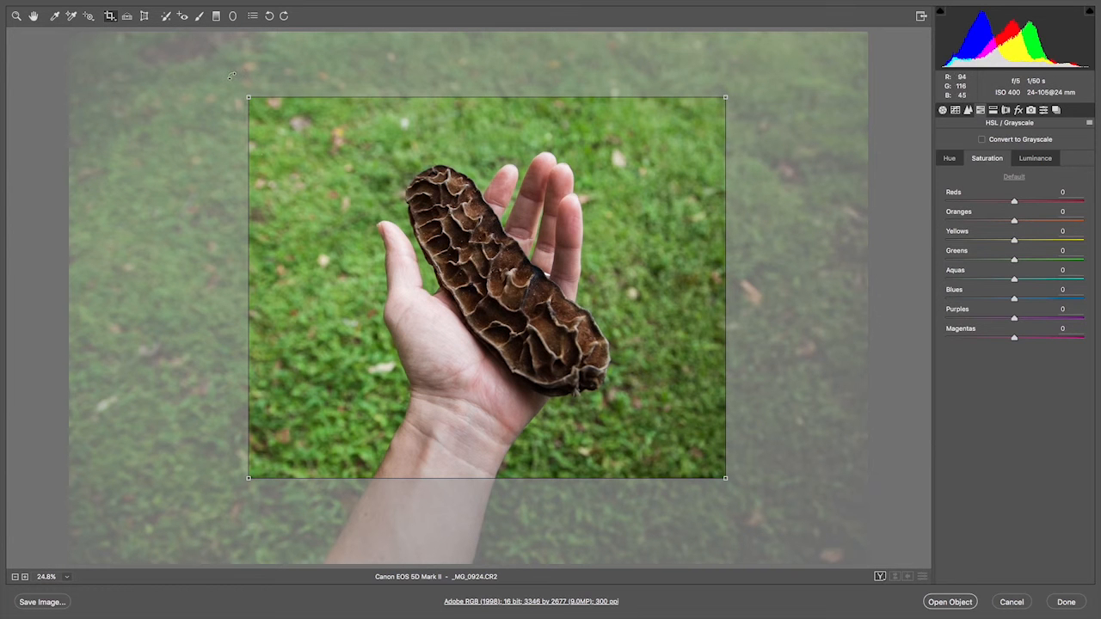
drag(248, 97, 165, 31)
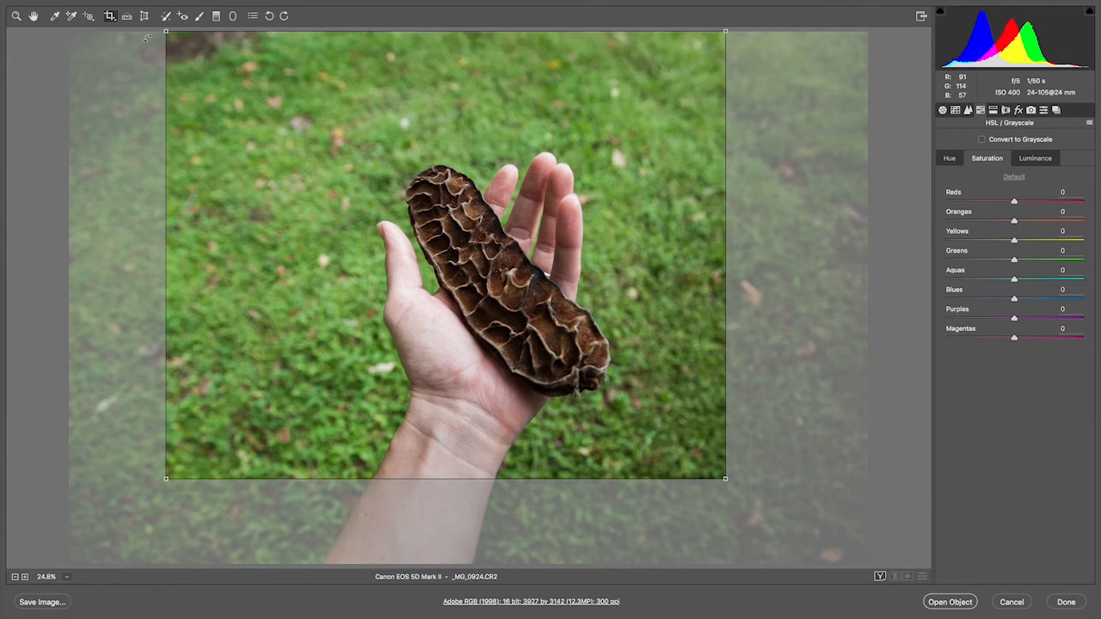
drag(263, 174, 262, 215)
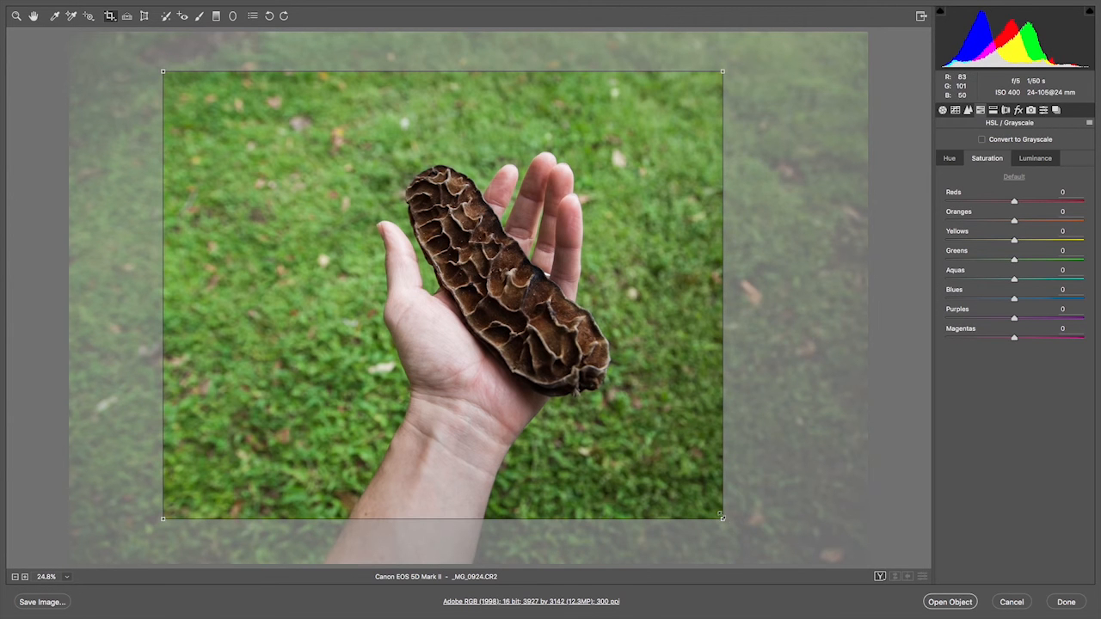
drag(722, 519, 777, 559)
mouse_move(722, 426)
mouse_down()
mouse_move(734, 398)
mouse_move(683, 383)
mouse_move(722, 404)
mouse_up()
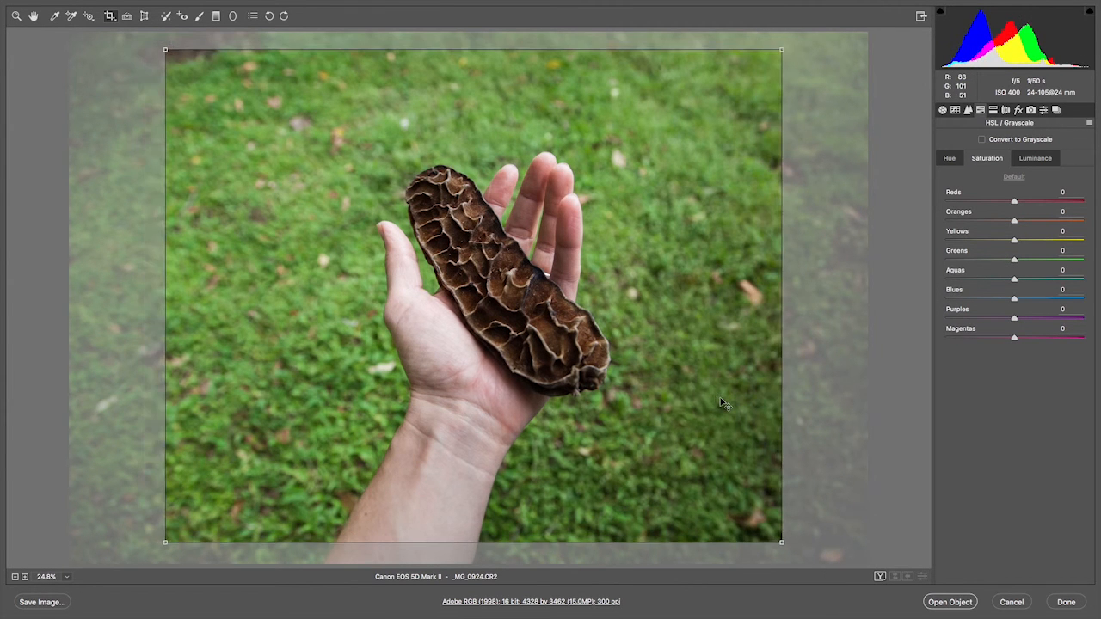
key(Return)
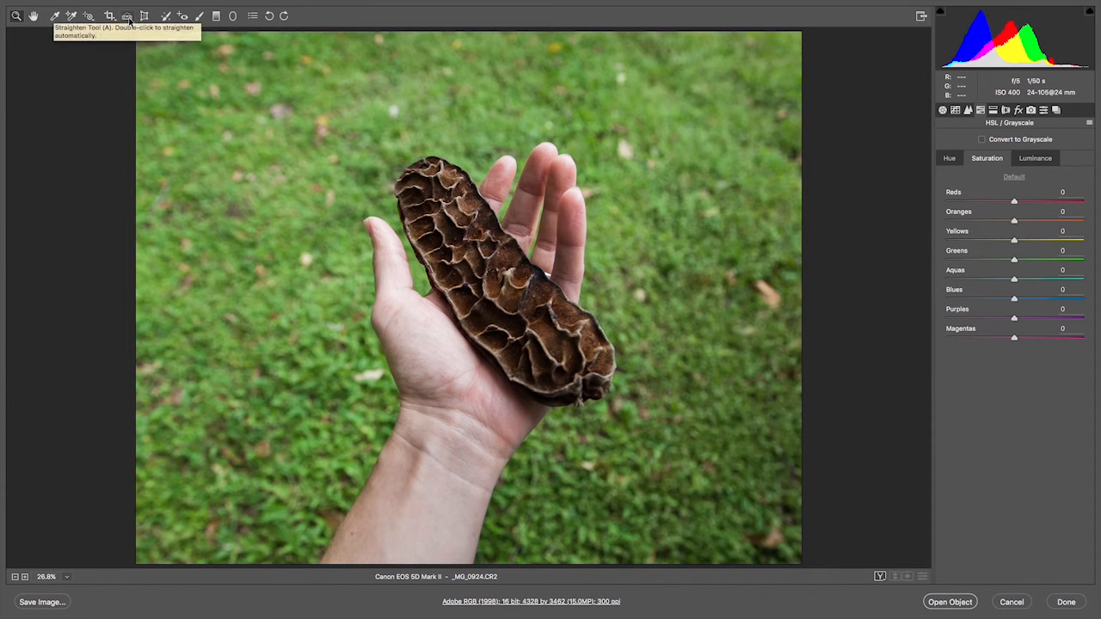
Step: Rotate the crop frame counterclockwise around the hand and pod to about 3566 by 2853 pixels, and apply the crop
click(109, 15)
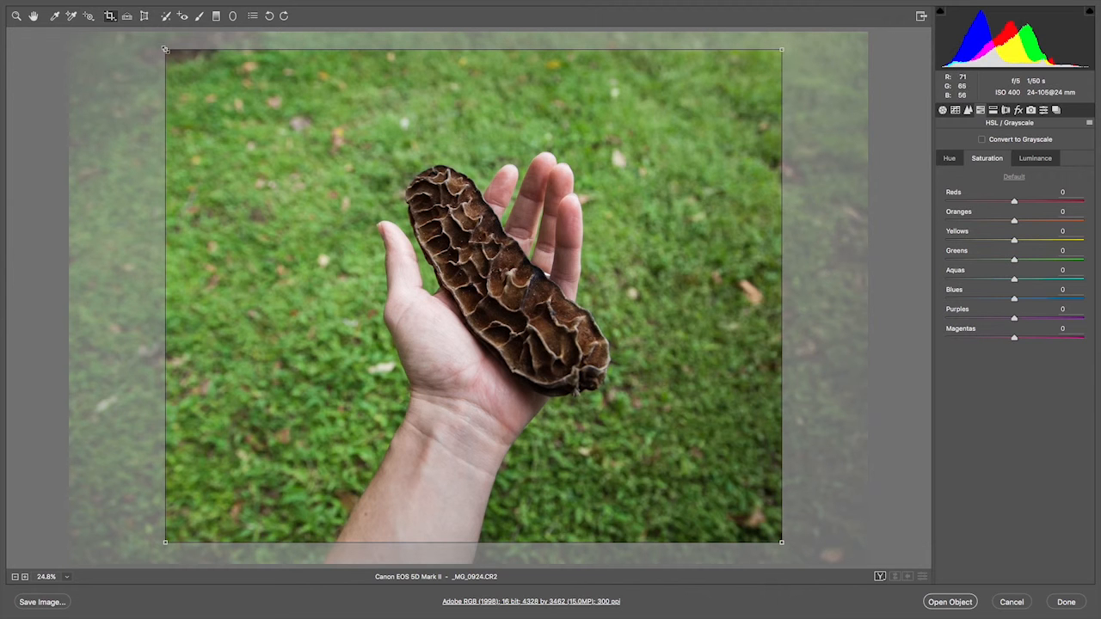
drag(155, 41, 144, 160)
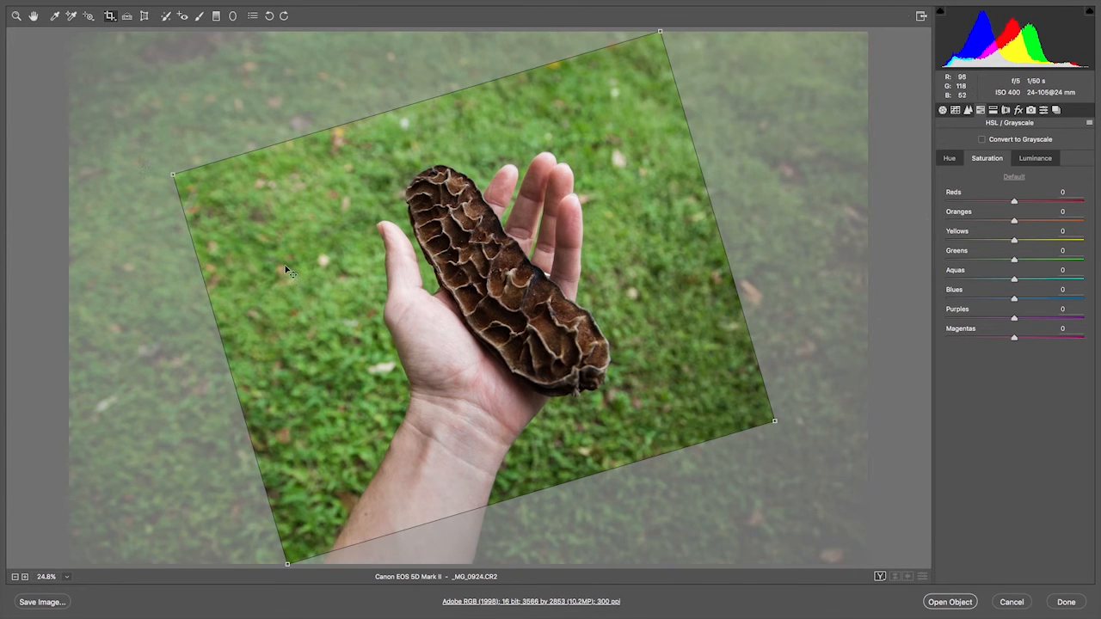
key(Return)
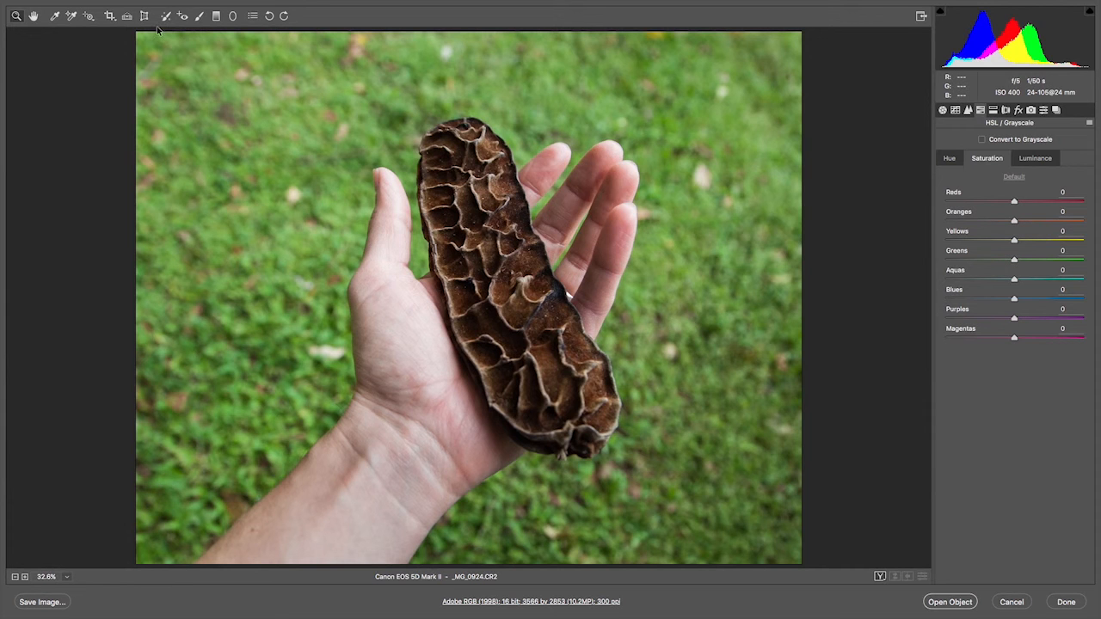
Step: Straighten the photo along a slanted line rising across the hand, and straighten it again along a nearly horizontal line across its full width
click(128, 17)
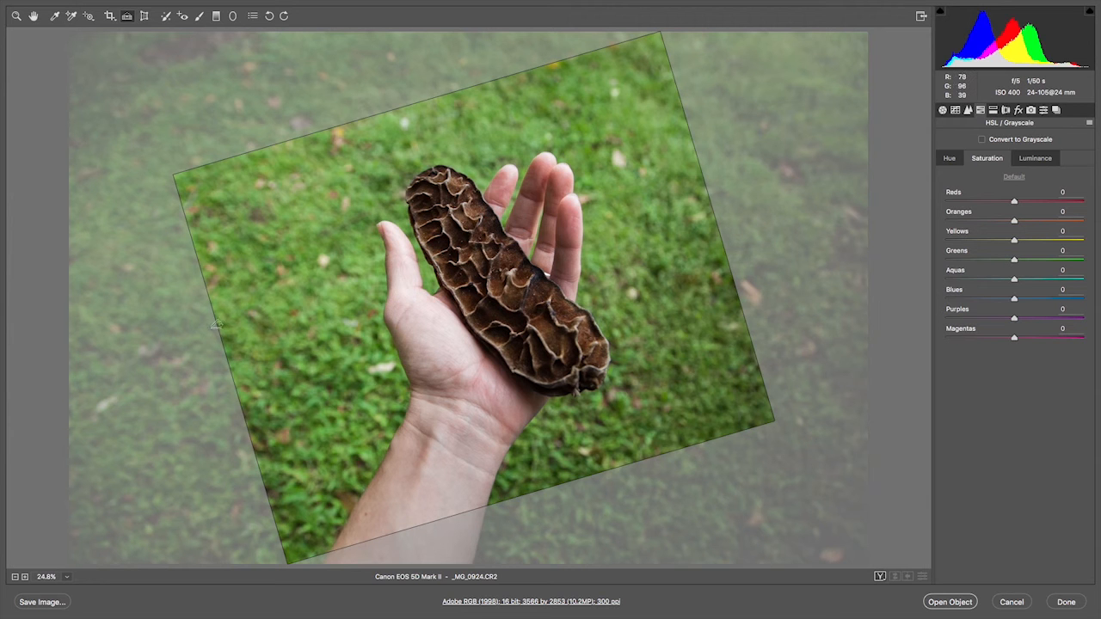
drag(212, 324, 720, 161)
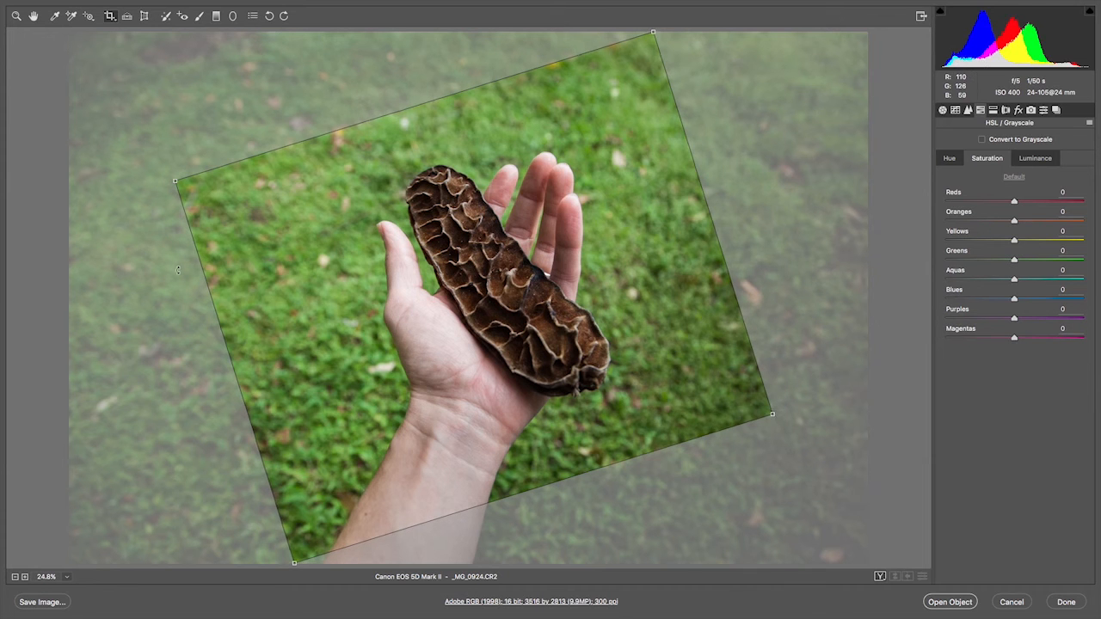
key(a)
mouse_move(106, 273)
mouse_down()
mouse_move(825, 262)
mouse_move(839, 278)
mouse_up()
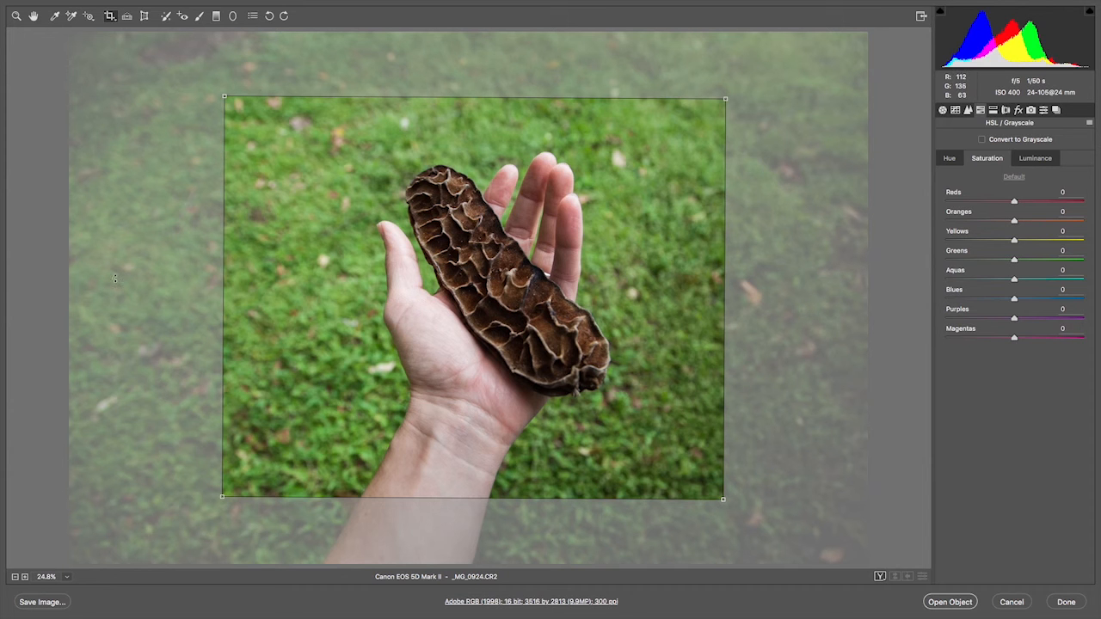
click(127, 16)
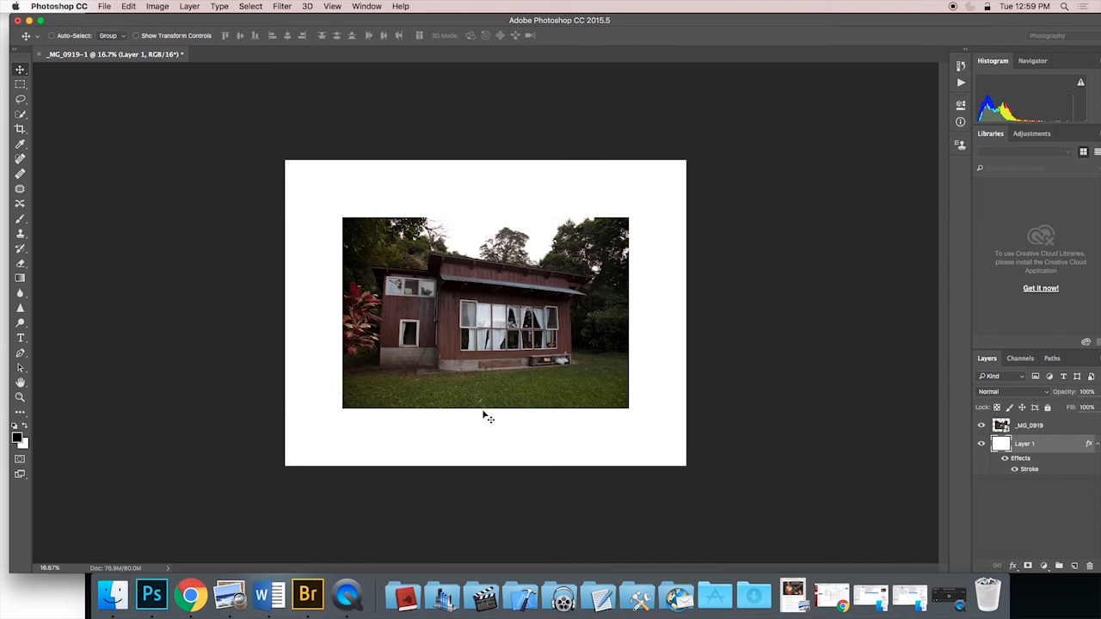
Step: Switch to Adobe Bridge and open the house photo _MG_0919.CR2 in Camera Raw
click(305, 595)
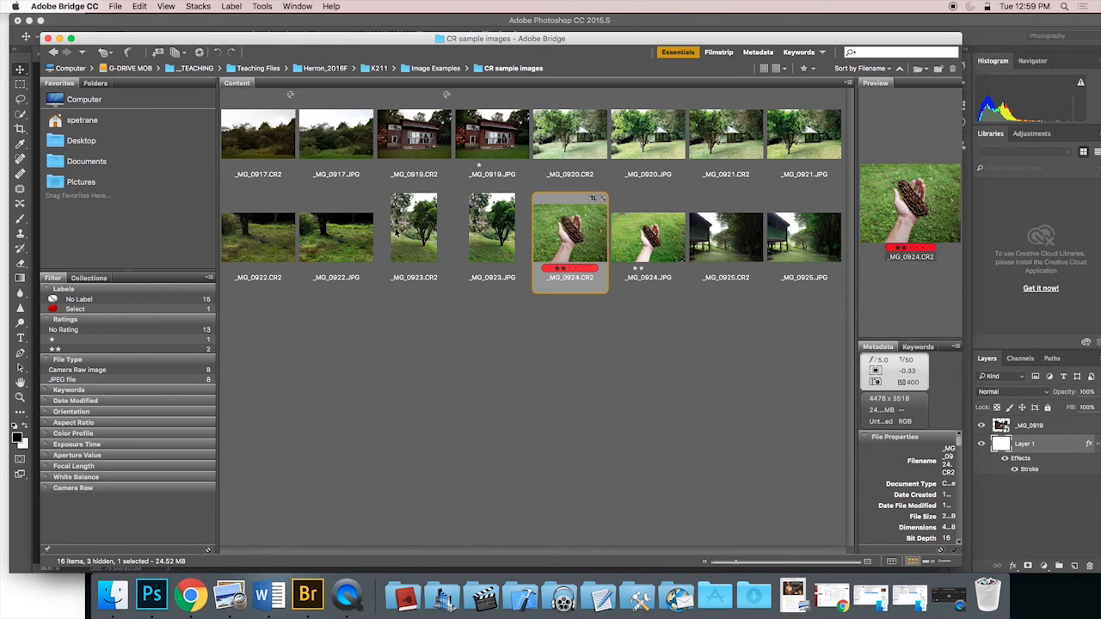
click(424, 151)
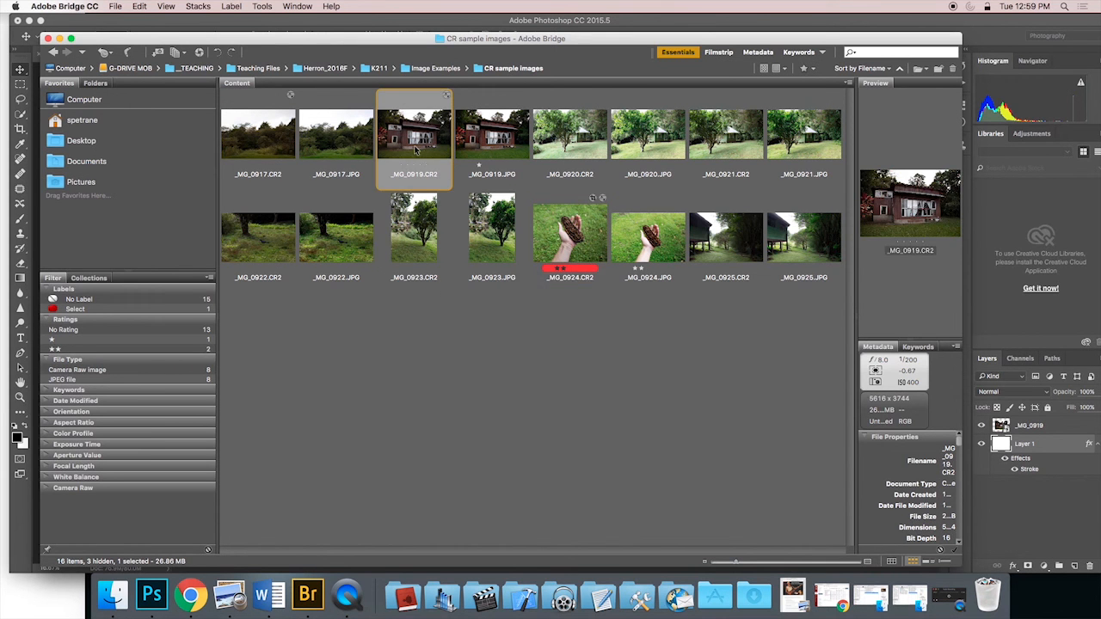
double_click(416, 150)
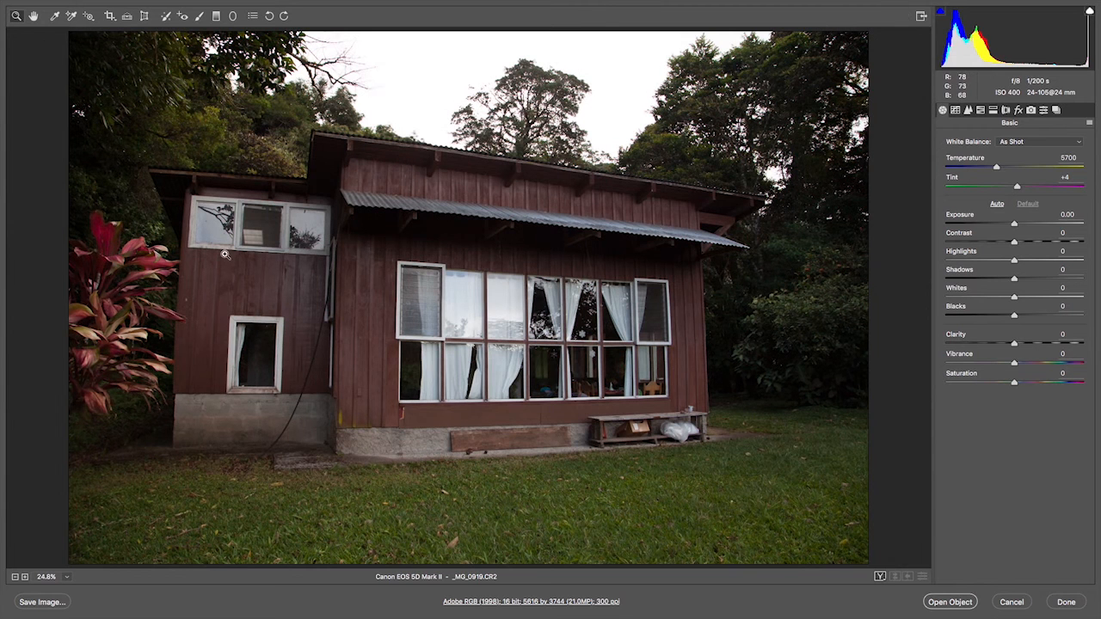
Step: Straighten the house photo along the sloping edge of the main roof, and apply the resulting crop
click(128, 17)
drag(256, 122, 805, 200)
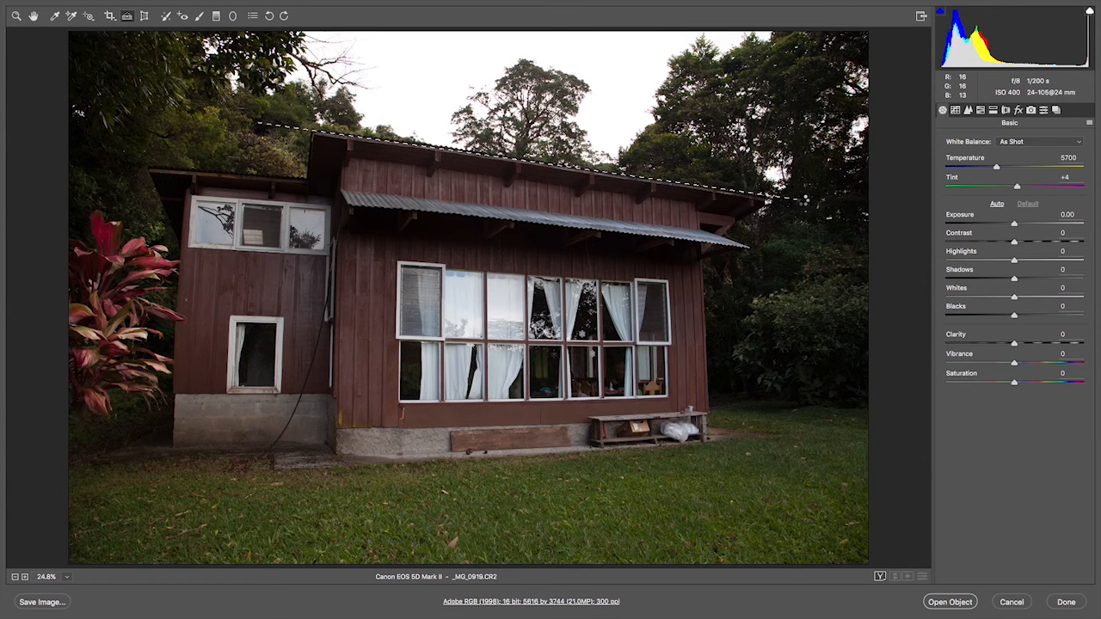
drag(804, 199, 804, 201)
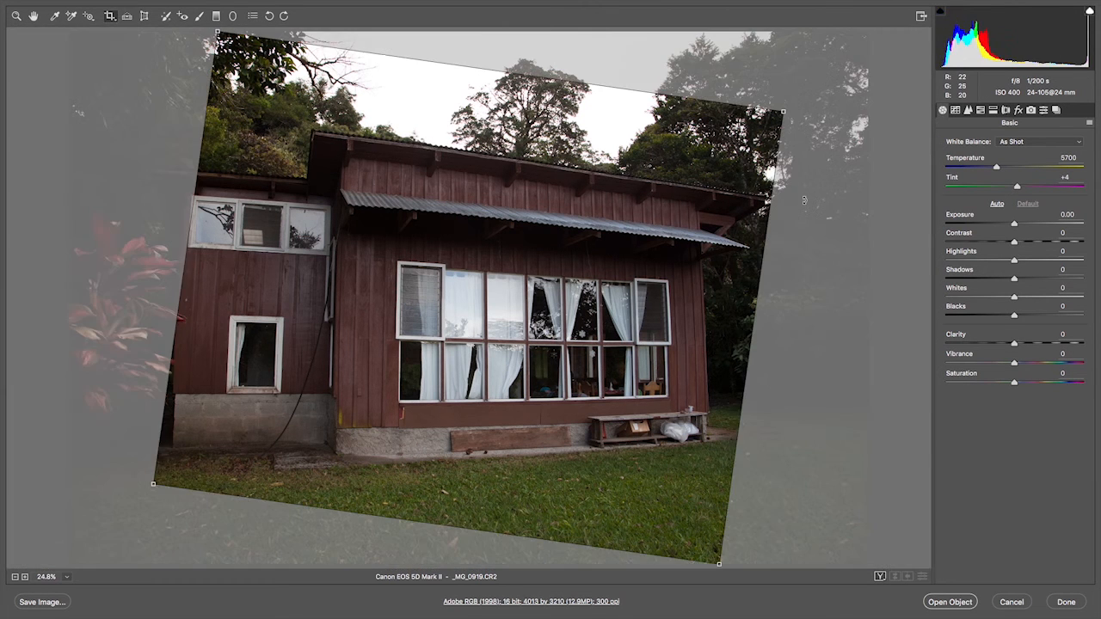
key(Return)
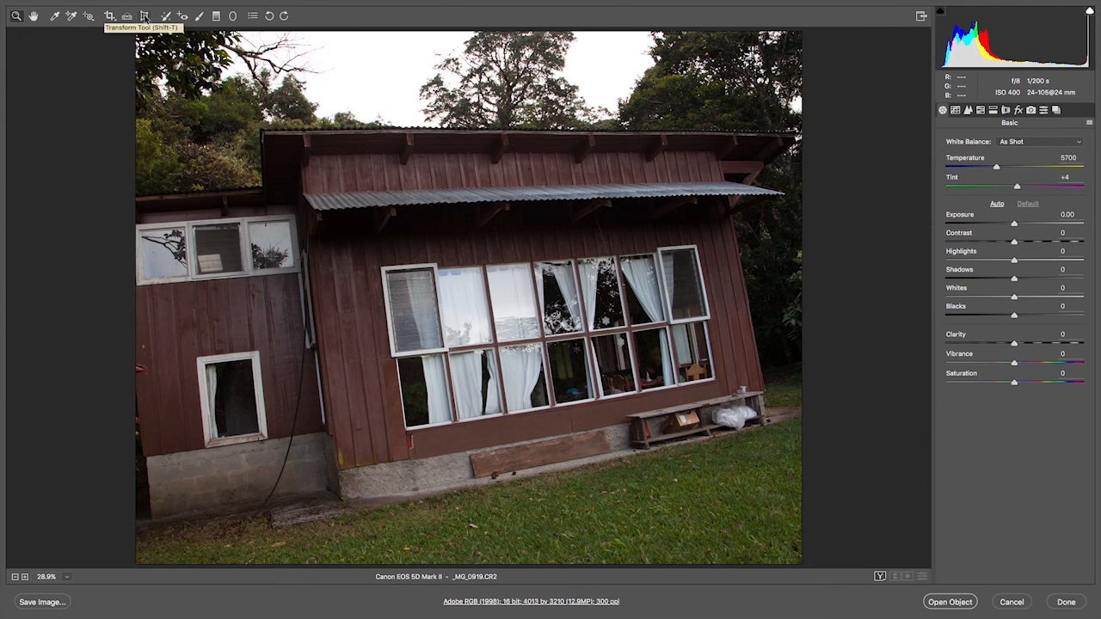
Step: View the Transform tool's options, and clear the straightened crop from the house photo
click(147, 19)
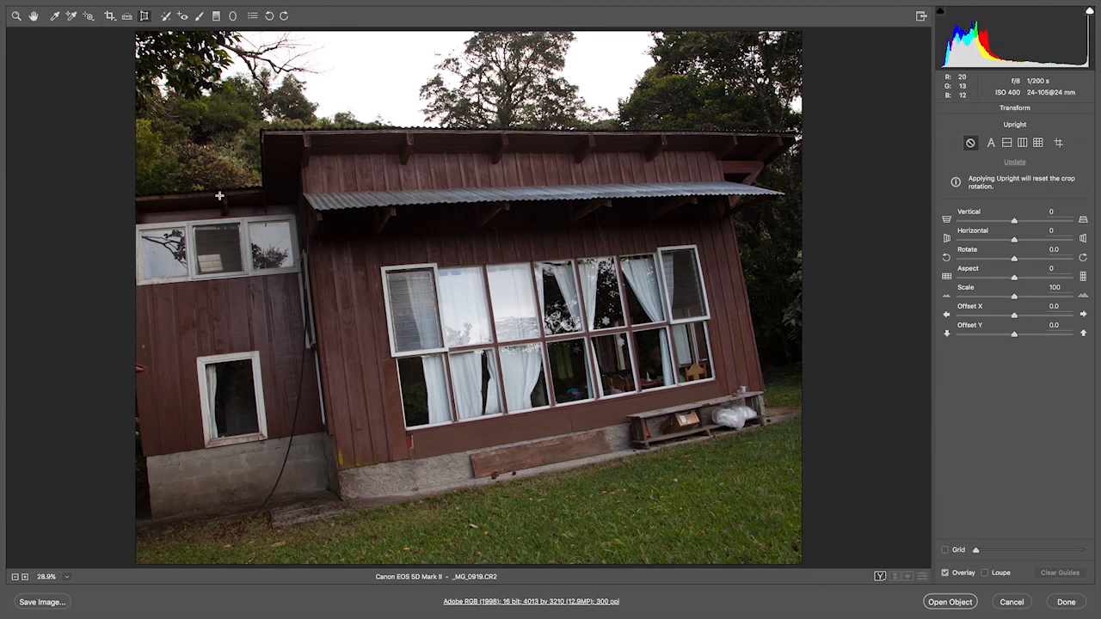
key(shift+t)
click(111, 17)
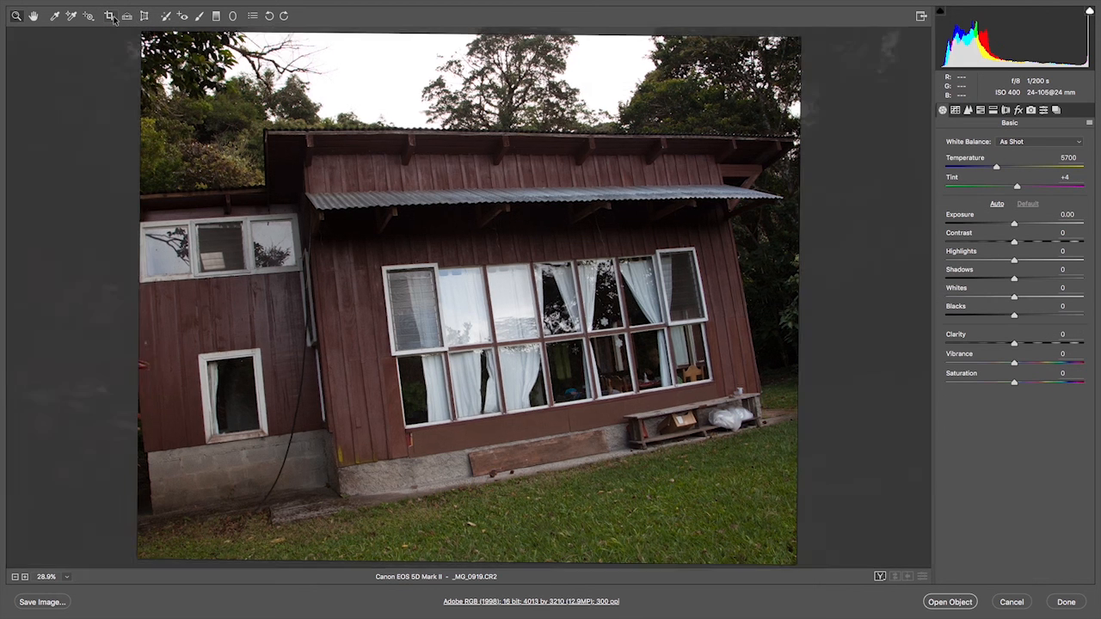
key(Escape)
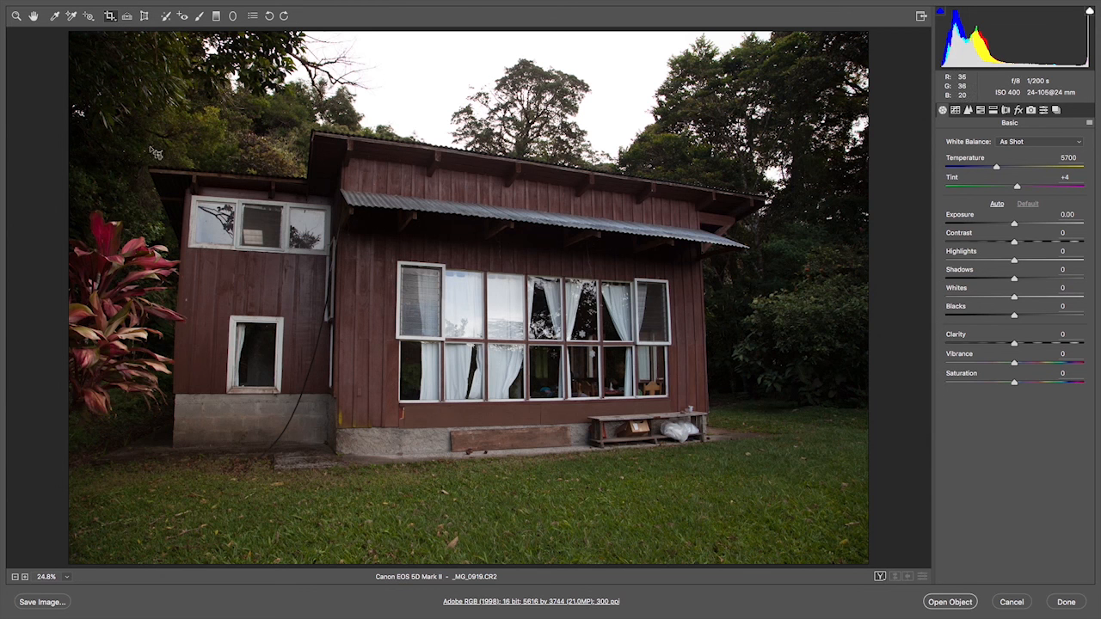
Step: Try a crop of about 3461 by 2769 pixels around the house's left side and windows, and clear it
drag(161, 97, 654, 489)
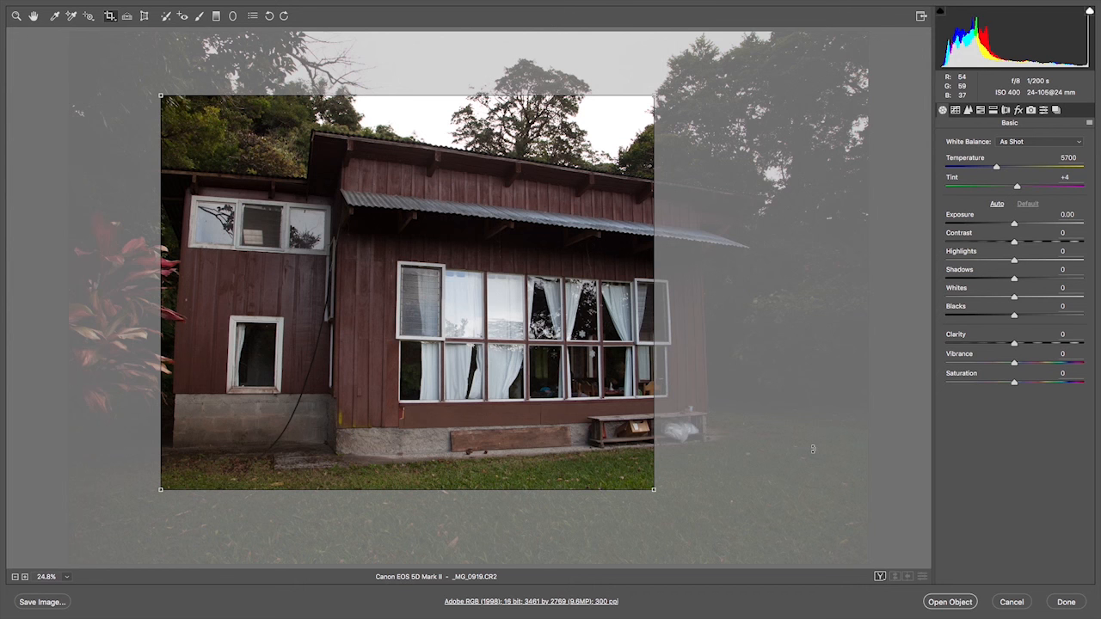
key(Escape)
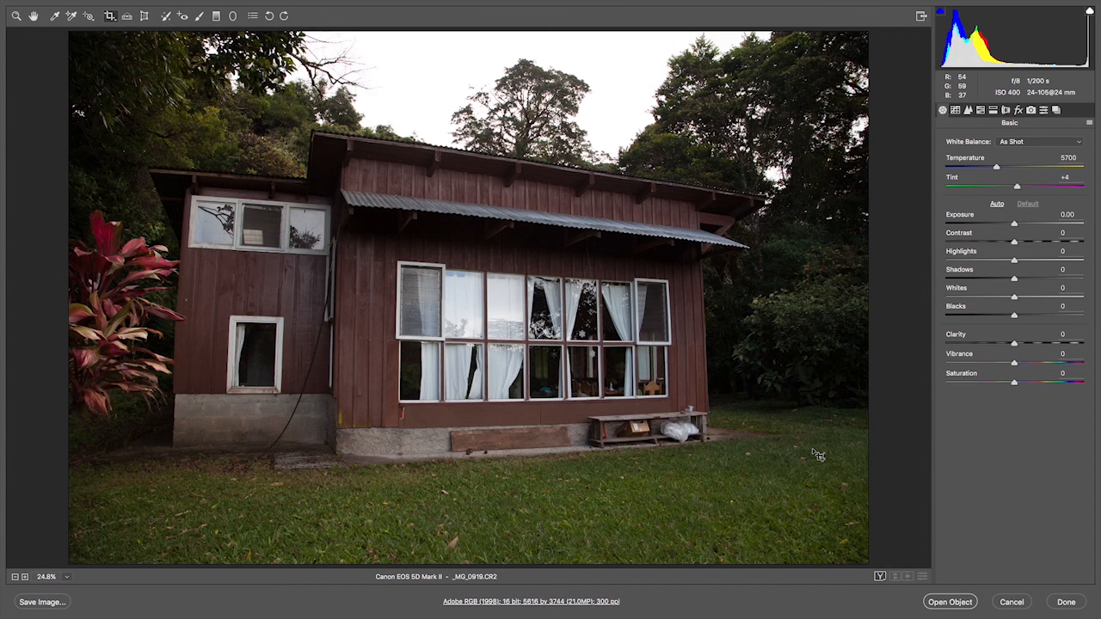